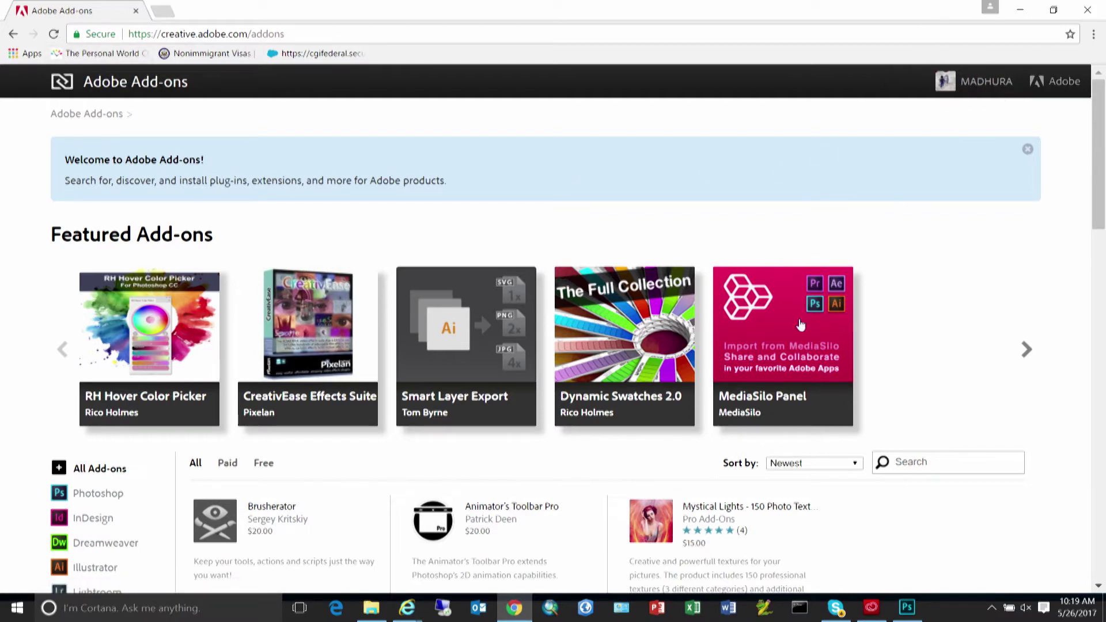
# Scroll down the Adobe Add-ons homepage and put the cursor in the Search box.
pyautogui.scroll(-1, 861, 460)
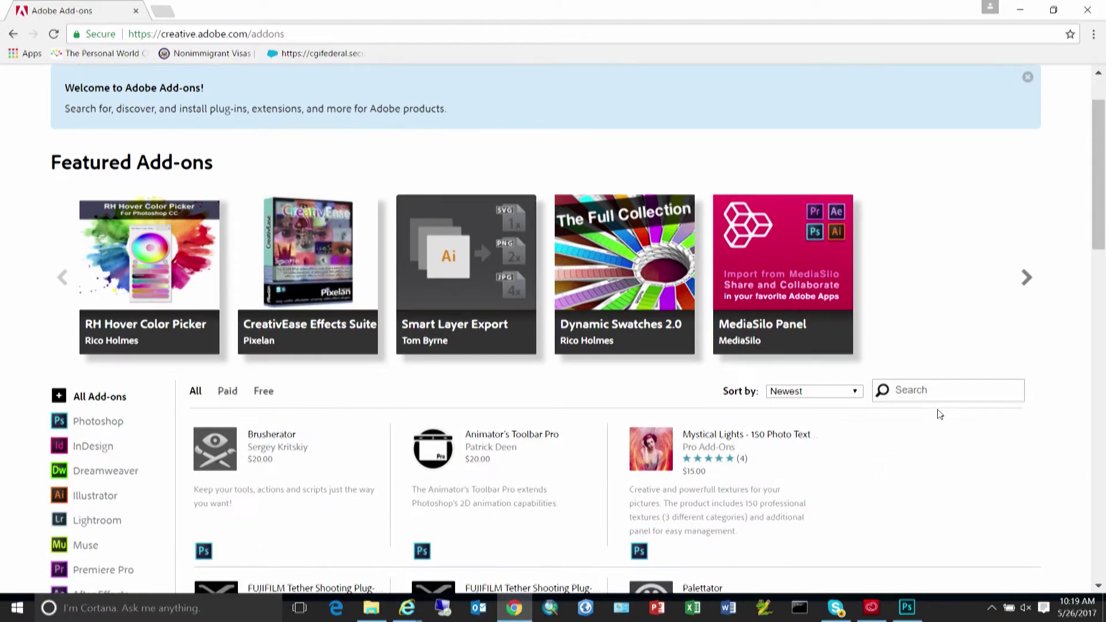
pyautogui.click(926, 397)
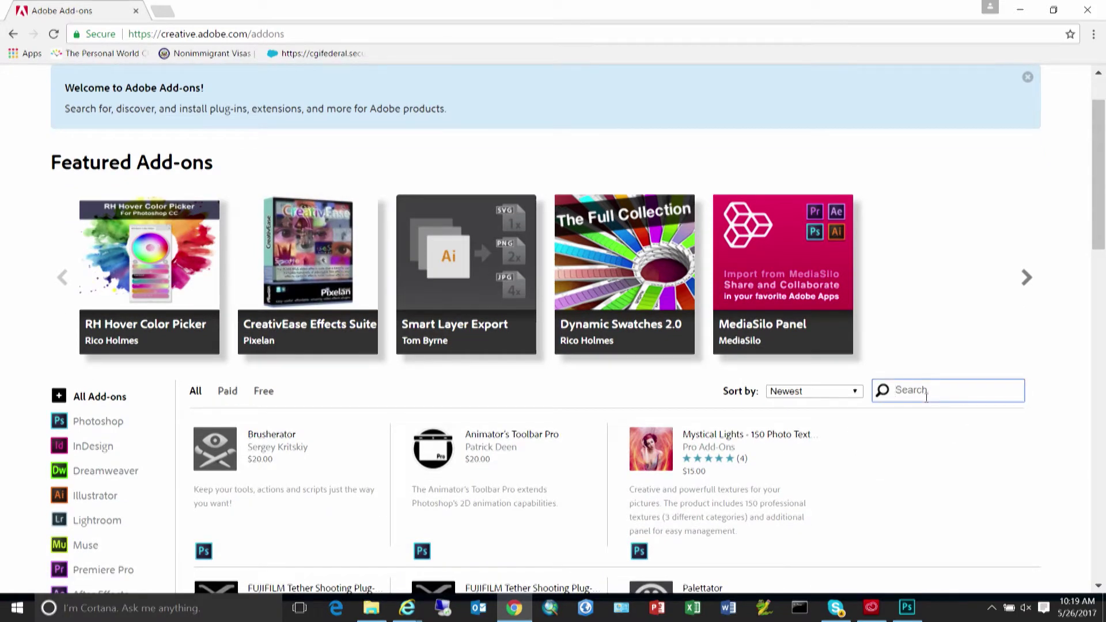
# Search Adobe Add-ons for 'ArcGIS' and open the ArcGIS Maps for Adobe Creative Cloud product page.
pyautogui.write('ArcGIS')
pyautogui.press('Return')
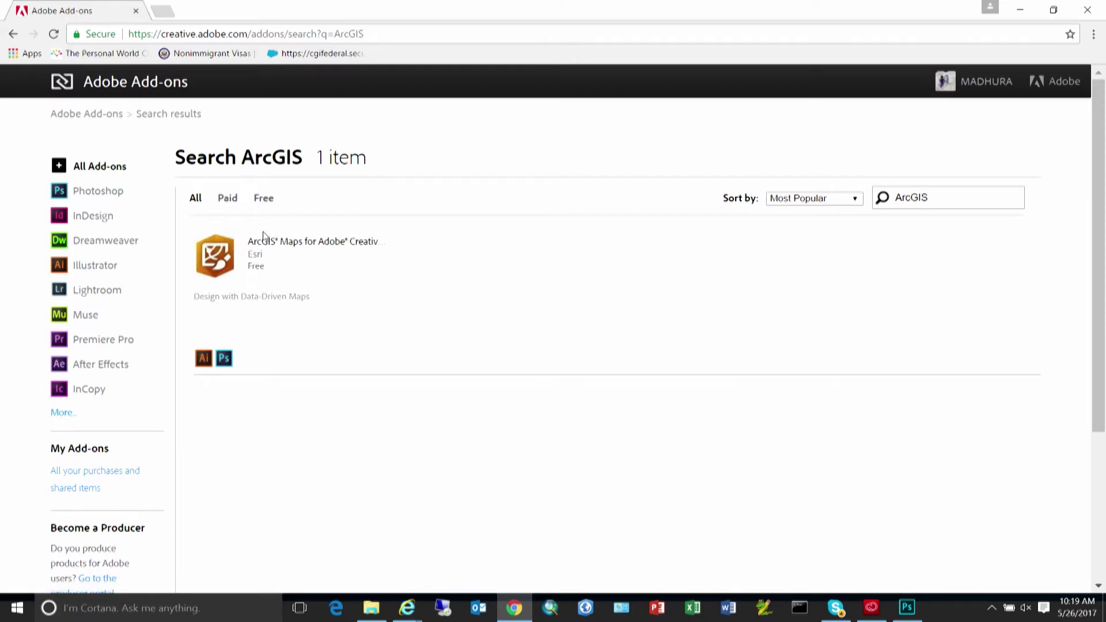
pyautogui.click(323, 242)
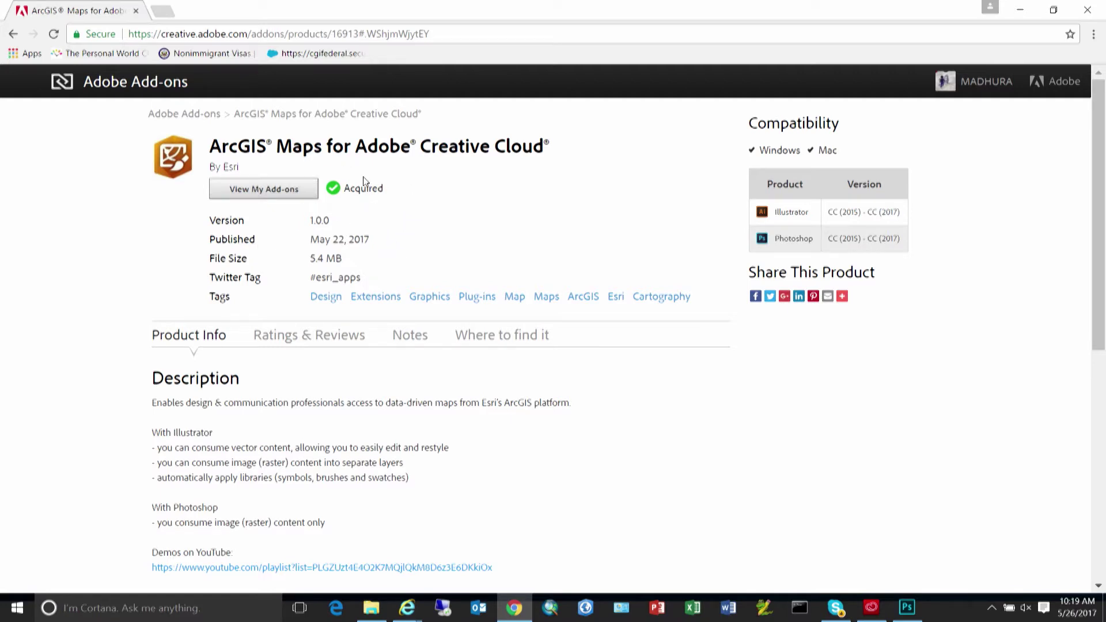
pyautogui.click(871, 608)
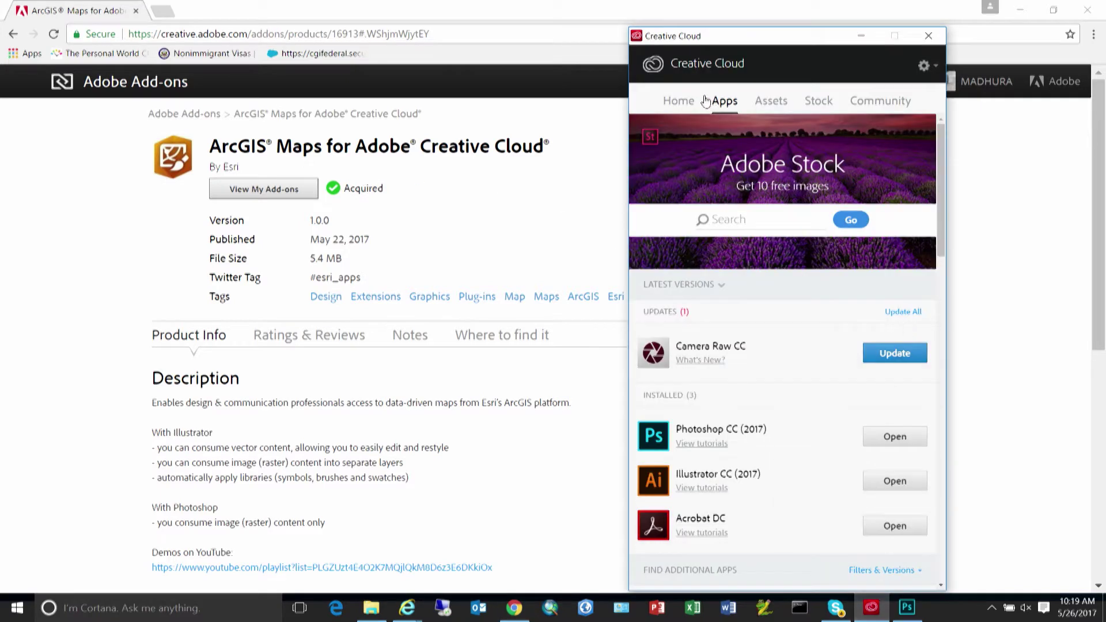
# Confirm the ArcGIS Maps install in Creative Cloud's Activity Stream, then return to Photoshop's Untitled-1.
pyautogui.click(668, 104)
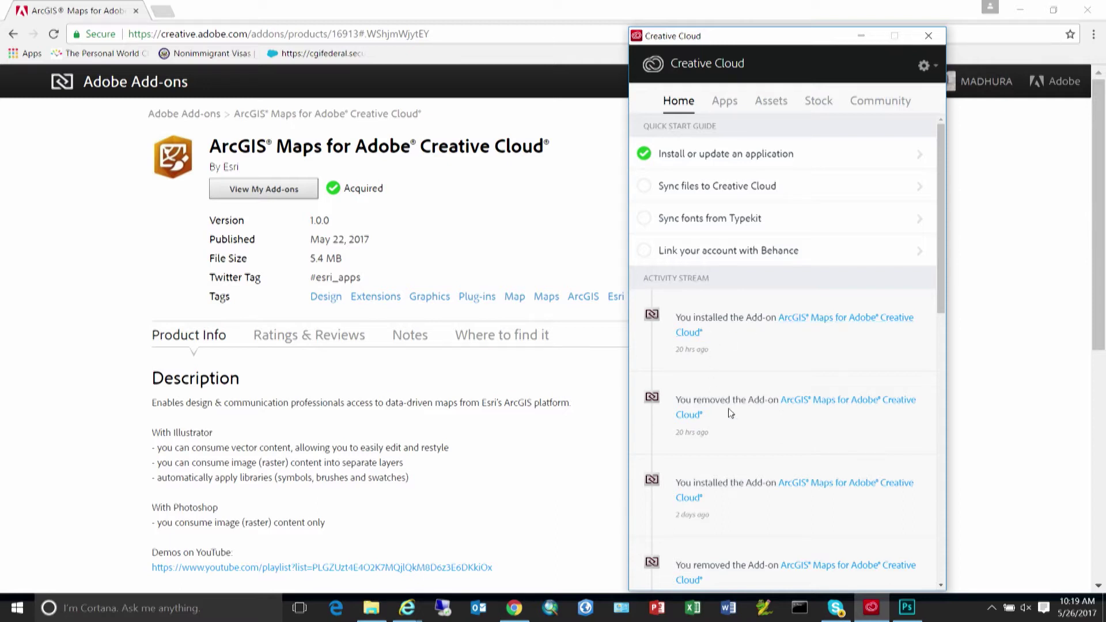
pyautogui.click(908, 608)
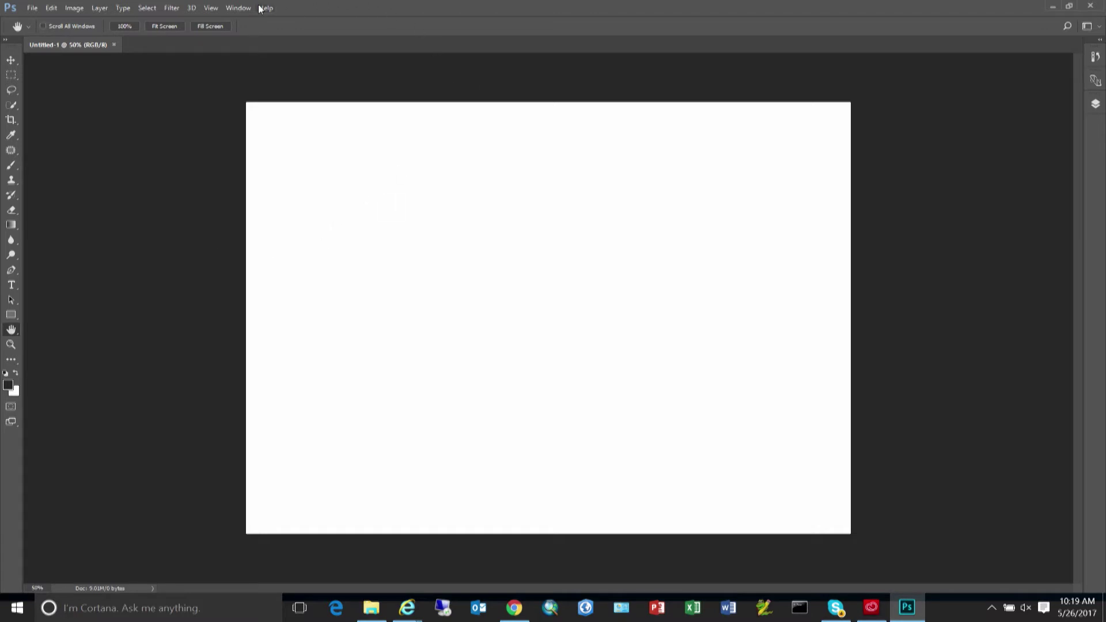
# Open the ArcGIS Maps for Adobe Creative Cloud panels from the Window > Extensions menu.
pyautogui.click(239, 8)
pyautogui.moveTo(283, 69)
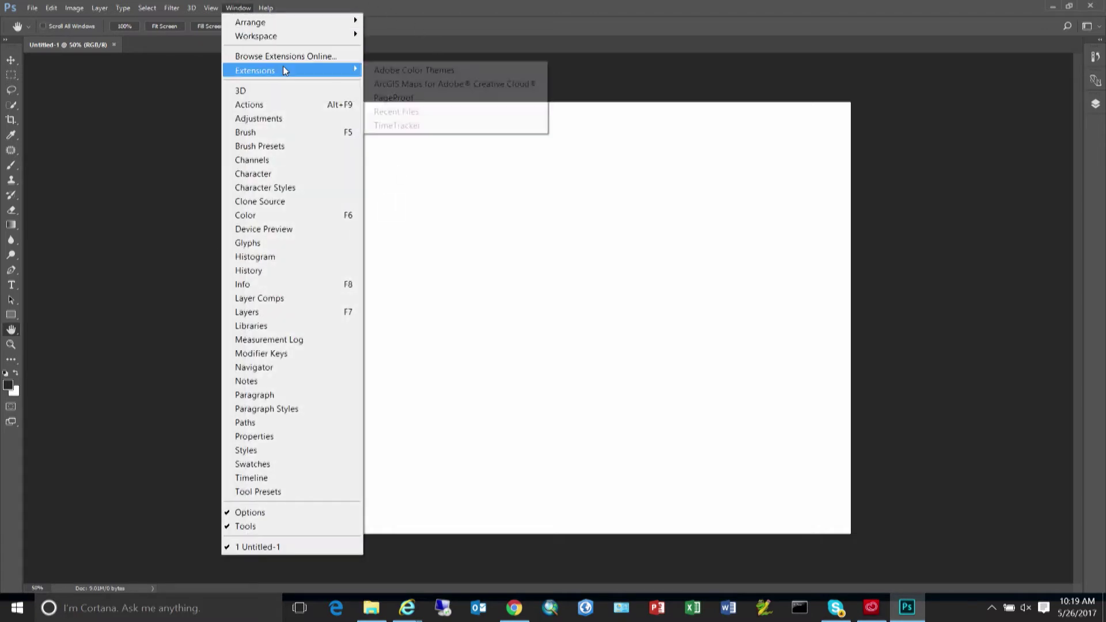
pyautogui.click(437, 85)
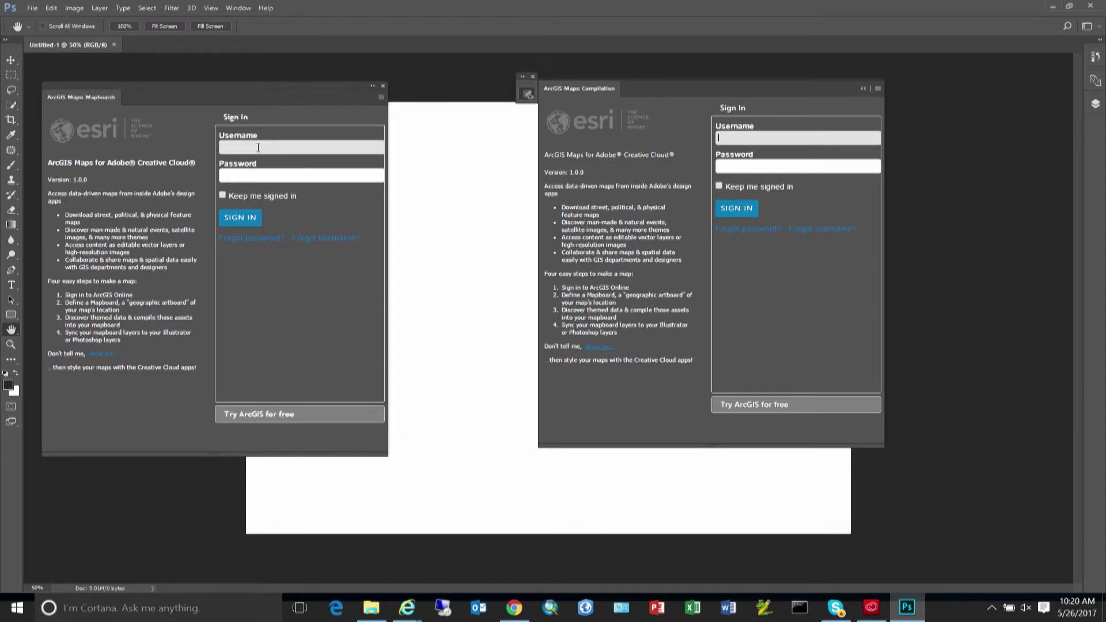
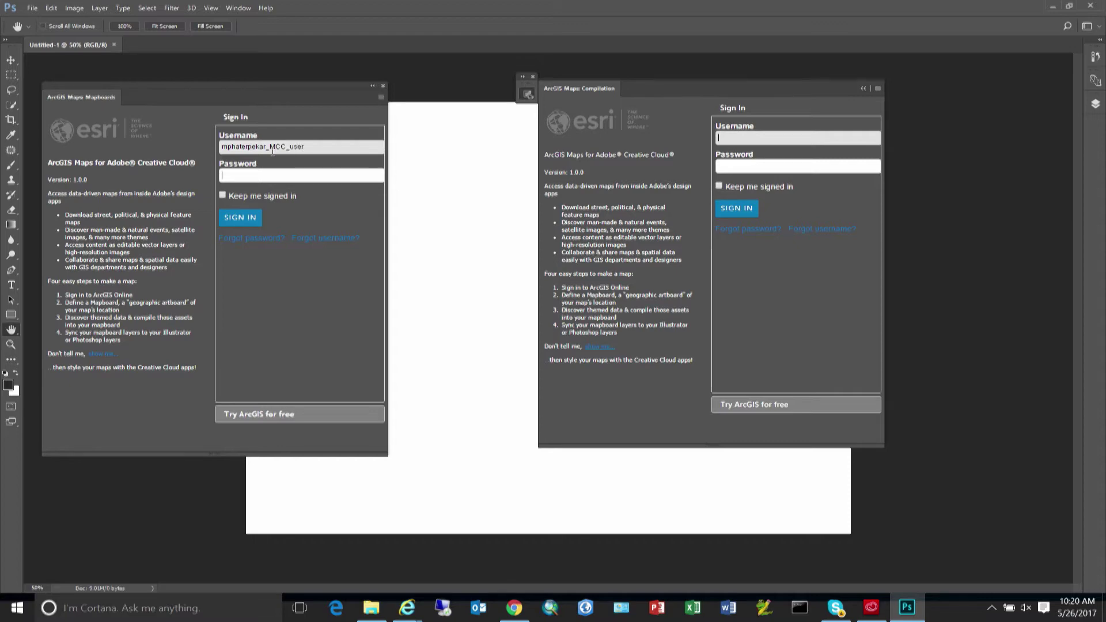
# Sign in to ArcGIS Online in the Mapboards panel with the account username and password.
pyautogui.press('Tab')
pyautogui.write('********')
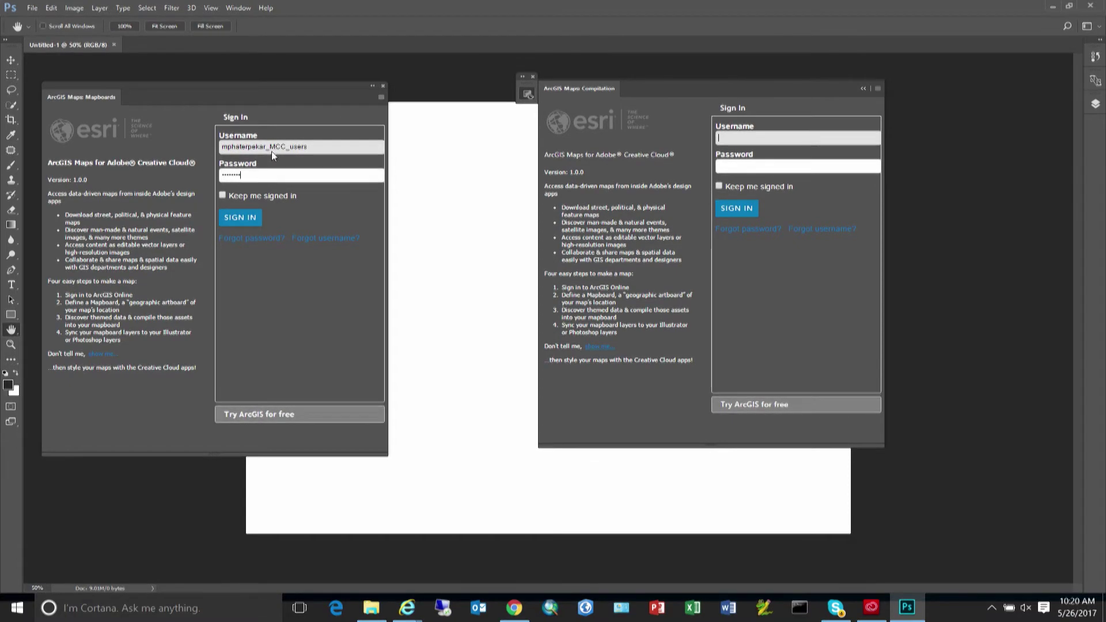
pyautogui.press('Return')
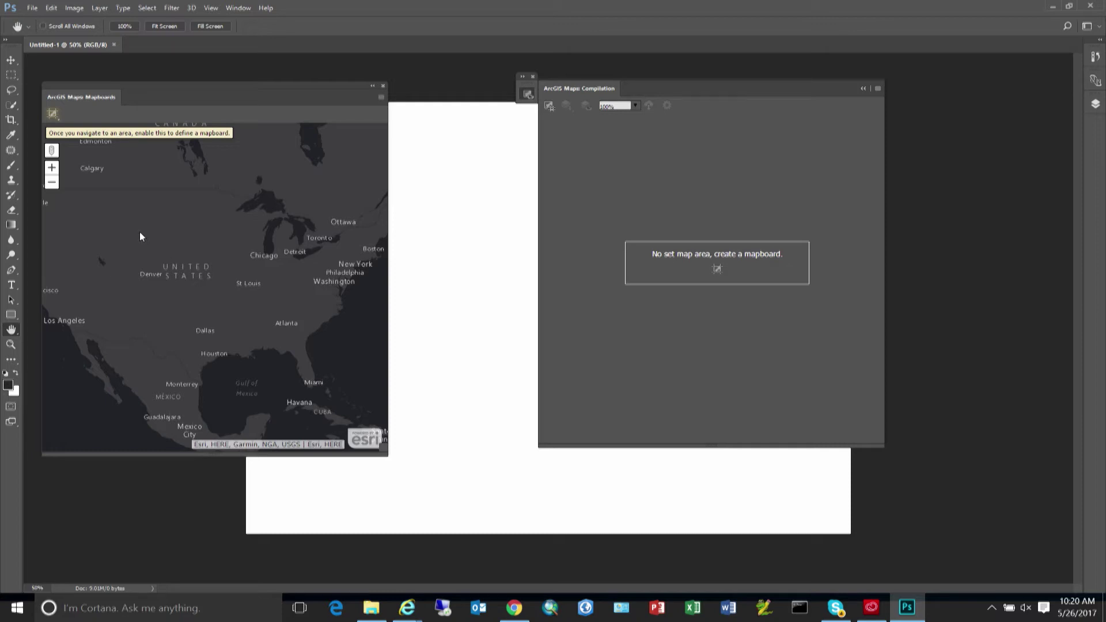
# Zoom the Mapboards map out to the whole world and centre it.
pyautogui.click(50, 184)
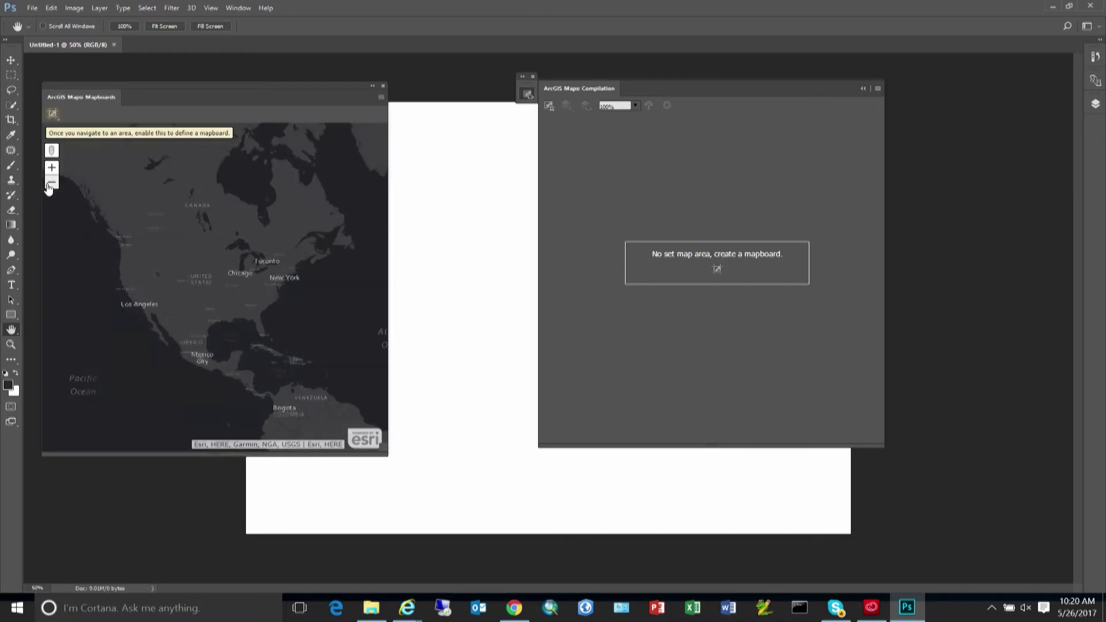
pyautogui.click(50, 183)
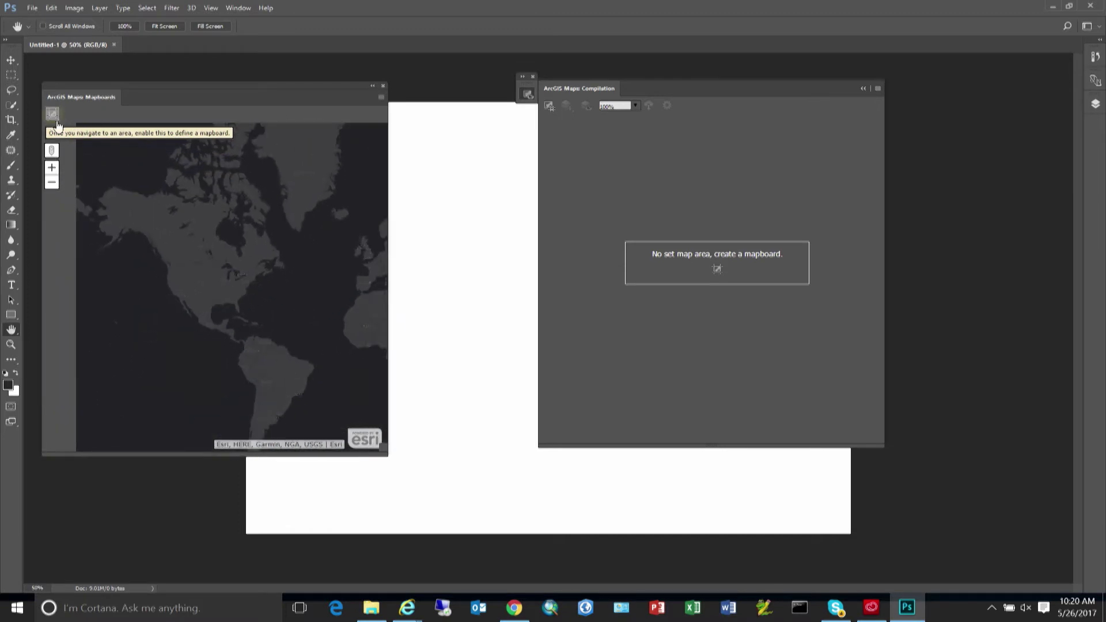
pyautogui.click(51, 182)
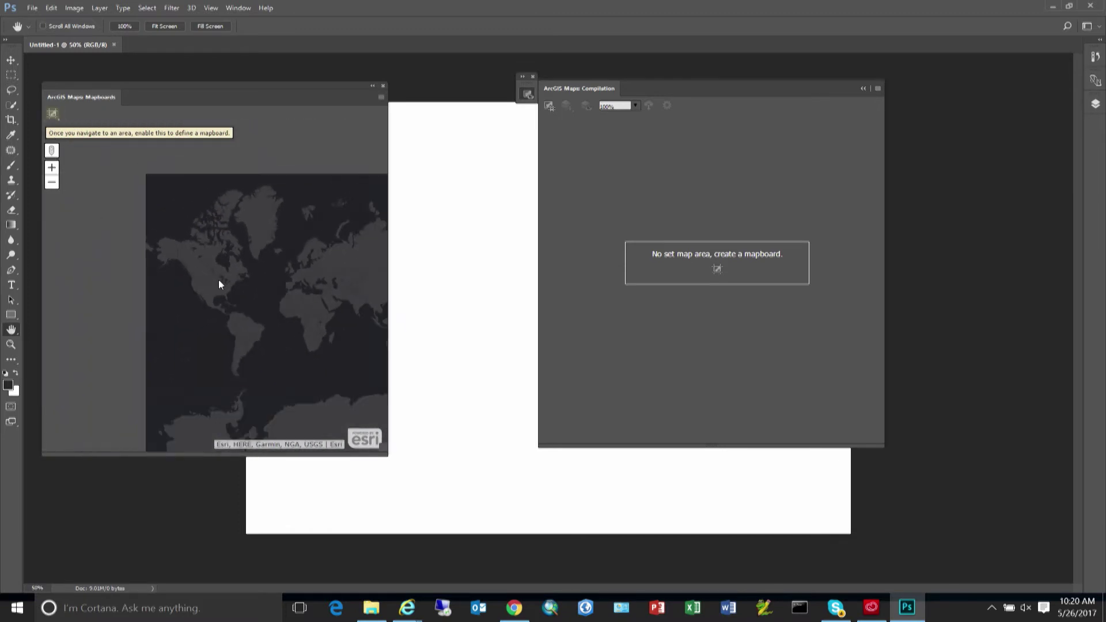
pyautogui.moveTo(220, 281); pyautogui.dragTo(129, 227)
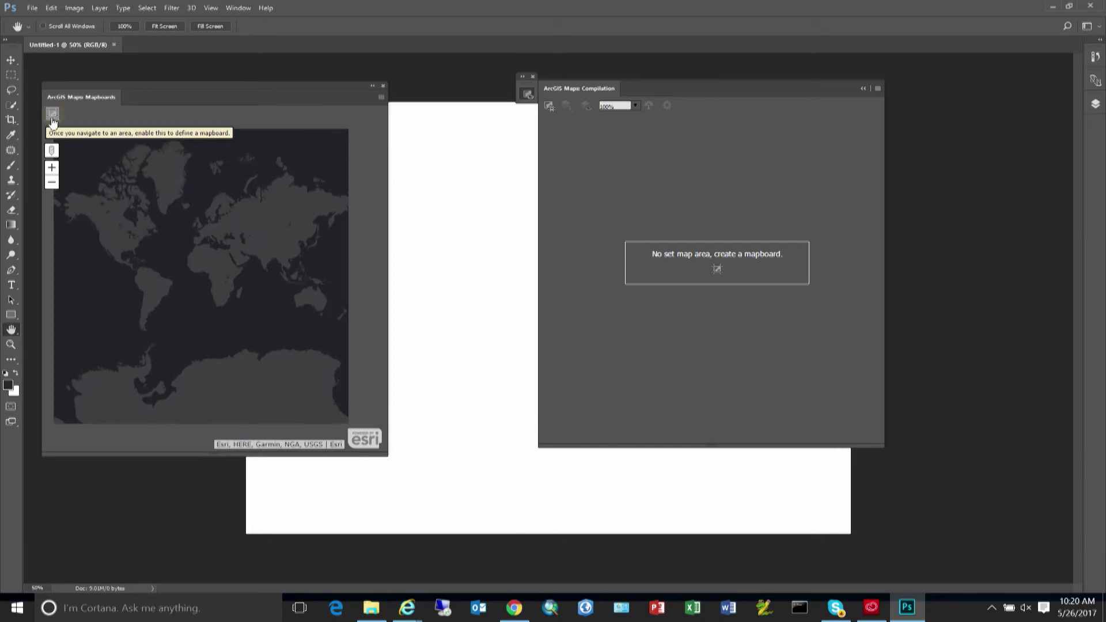
# Draw a world-wide mapboard named 'temperature' and select it.
pyautogui.moveTo(75, 196); pyautogui.dragTo(341, 382)
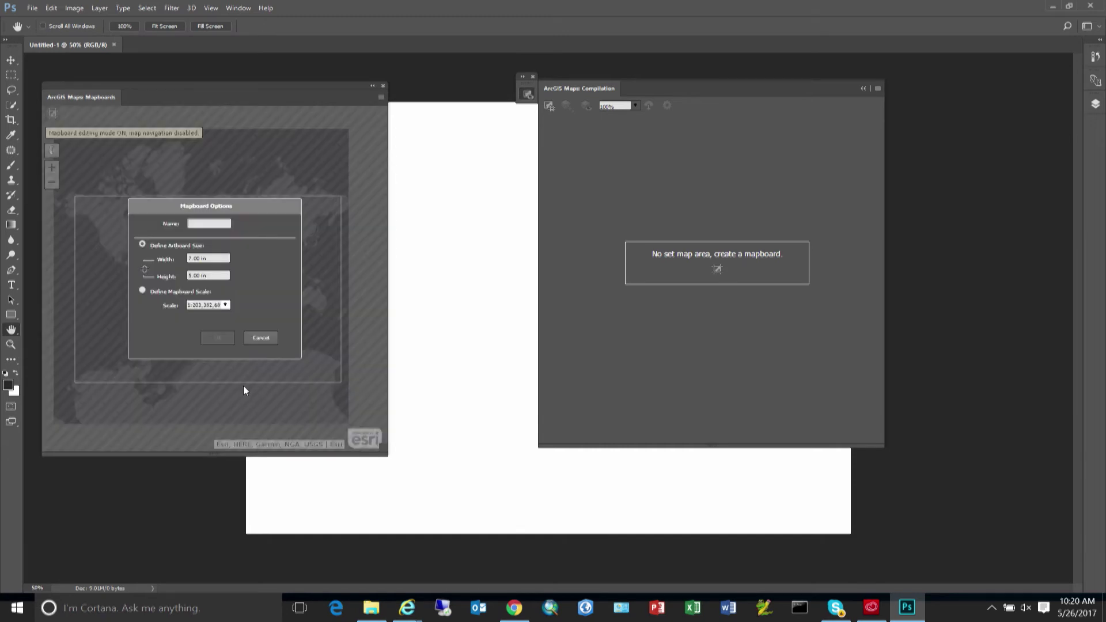
pyautogui.write('c')
pyautogui.write('e')
pyautogui.write('mperature')
pyautogui.click(223, 341)
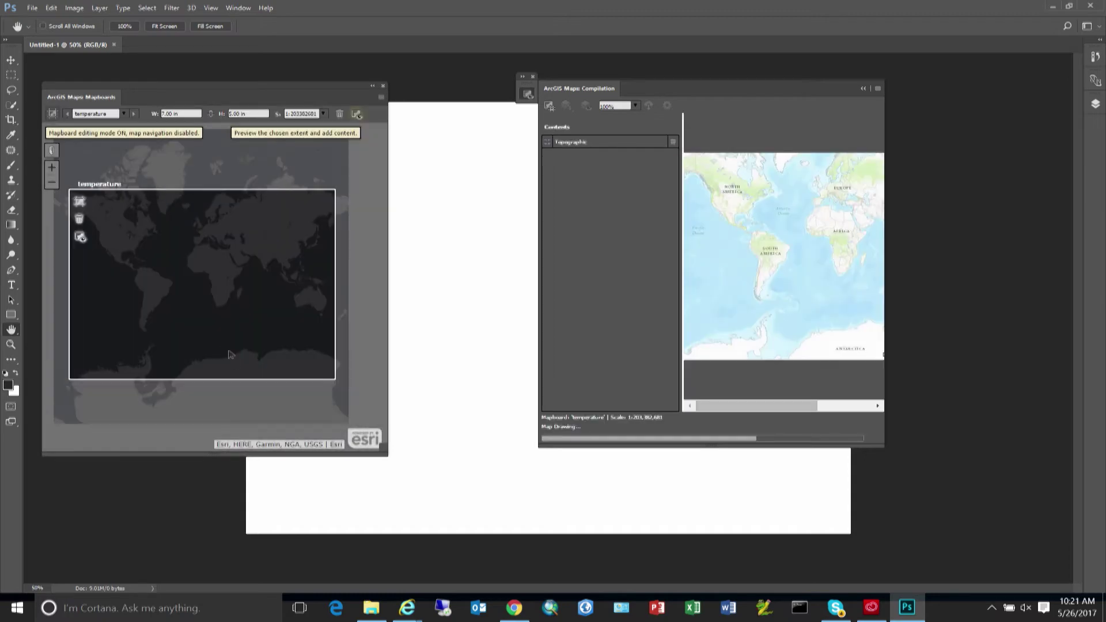
pyautogui.click(229, 354)
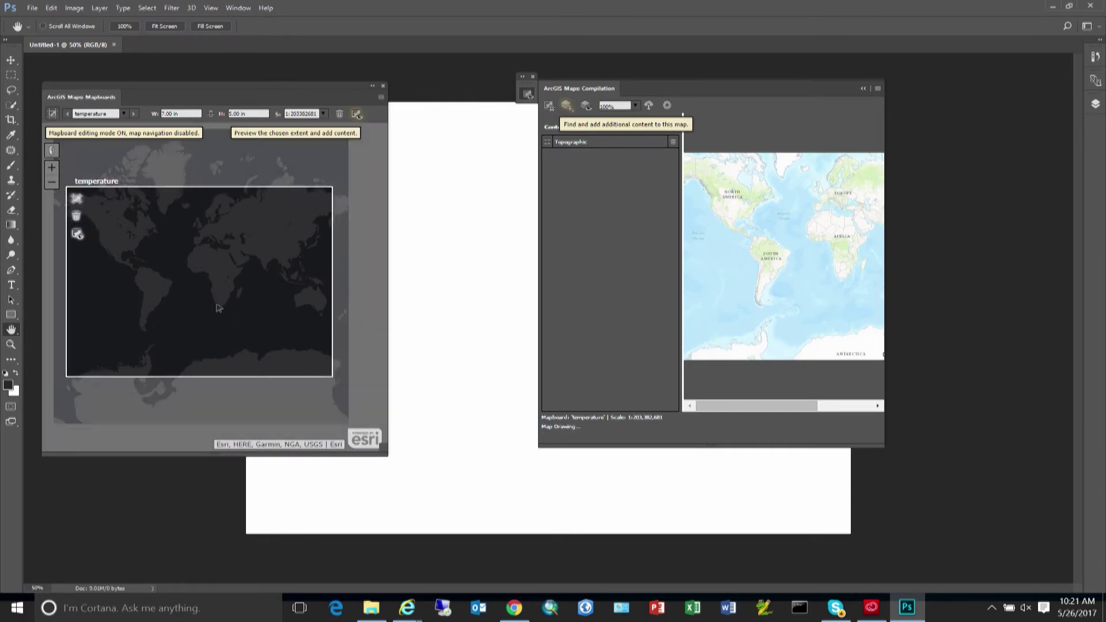
# Select the temperature mapboard, then move and enlarge the Compilation panel to show the whole world.
pyautogui.click(219, 308)
pyautogui.click(211, 314)
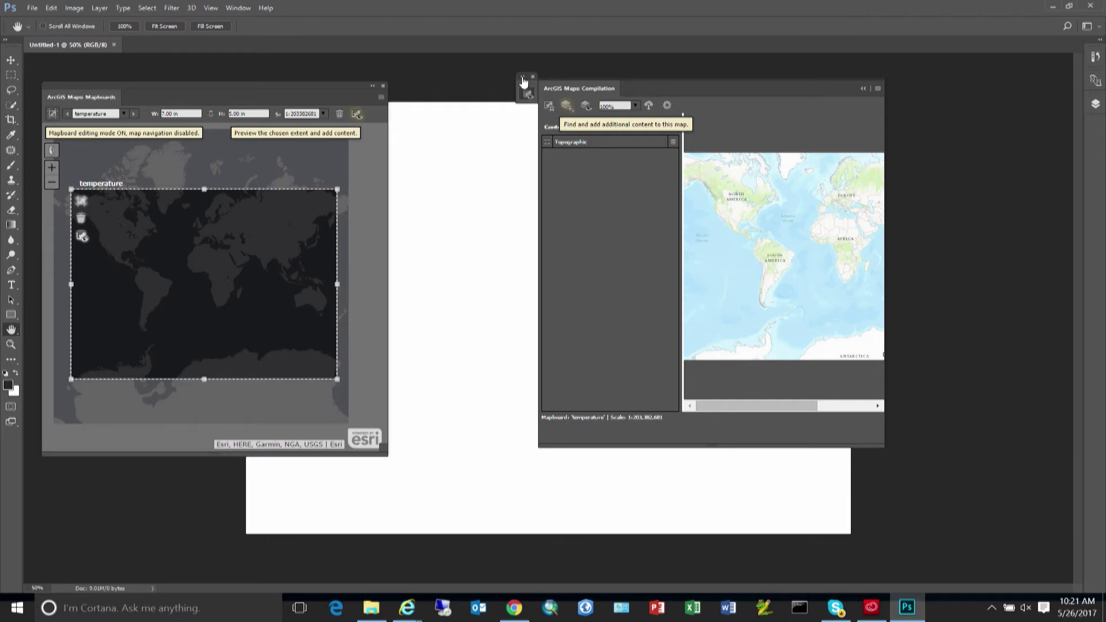
pyautogui.moveTo(578, 77); pyautogui.dragTo(482, 85)
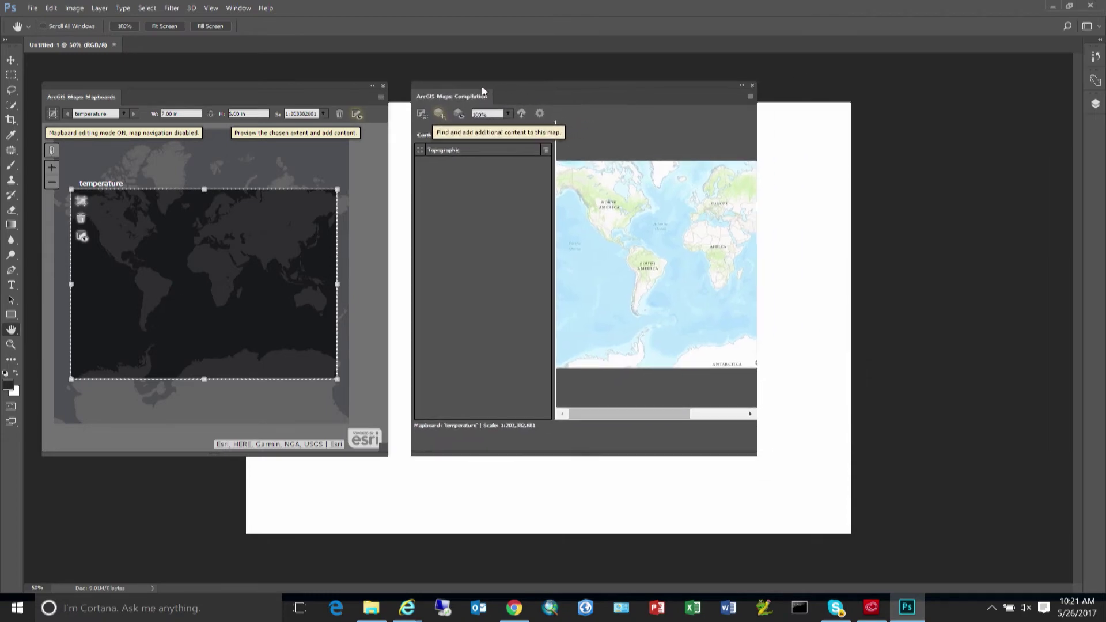
pyautogui.moveTo(756, 454); pyautogui.dragTo(922, 478)
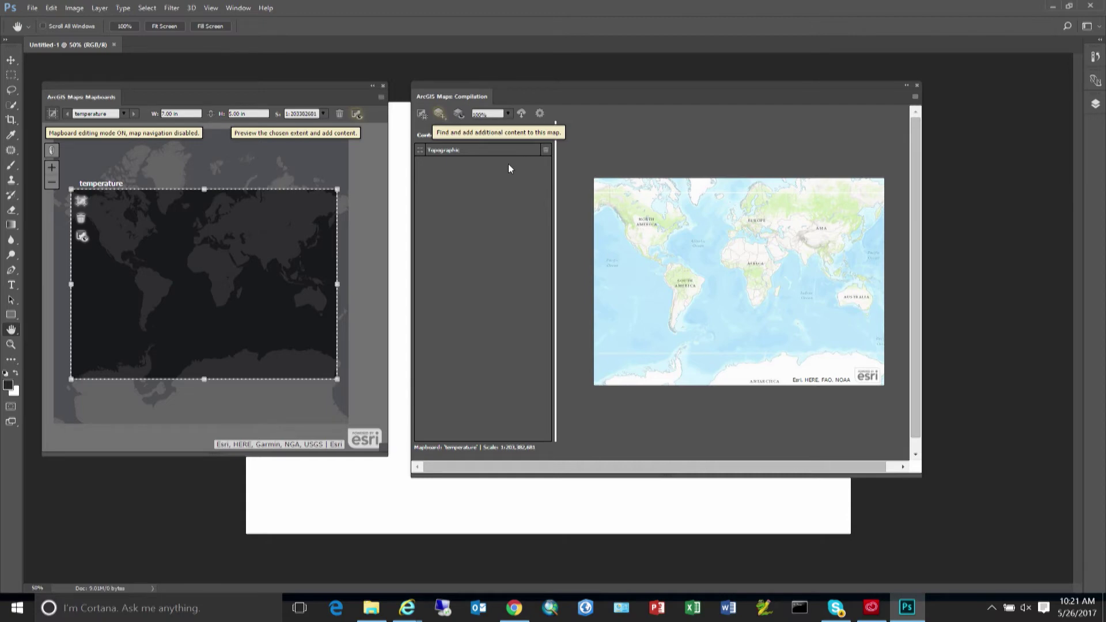
# Add the Sea Surface Temperature (°C) layer from Living Atlas of the World, found by searching 'sea surface'.
pyautogui.click(439, 116)
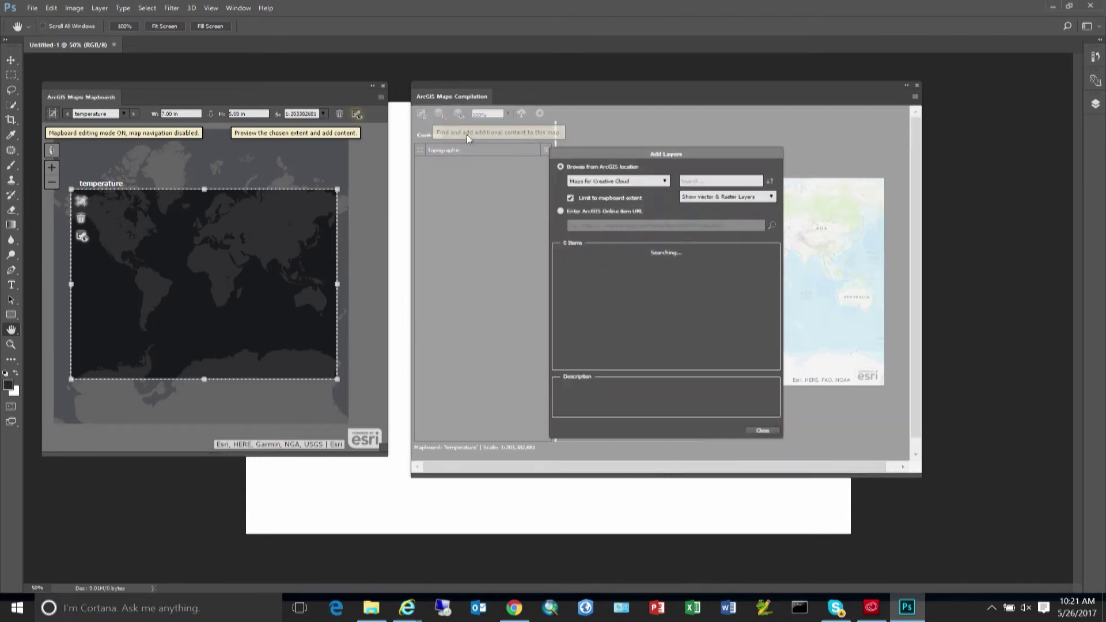
pyautogui.click(665, 181)
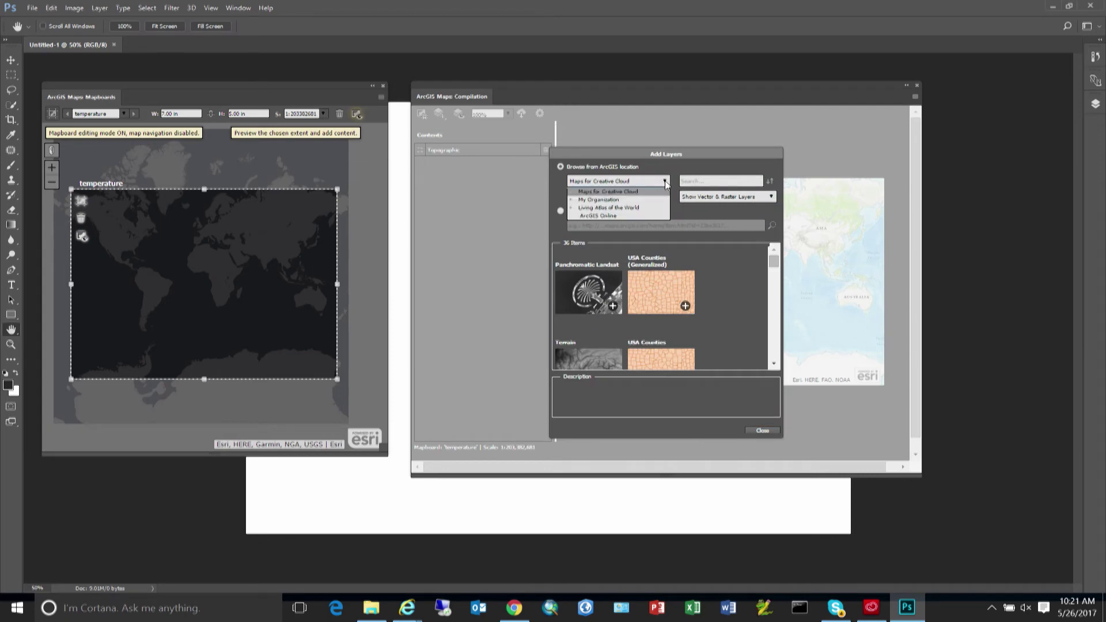
pyautogui.click(615, 209)
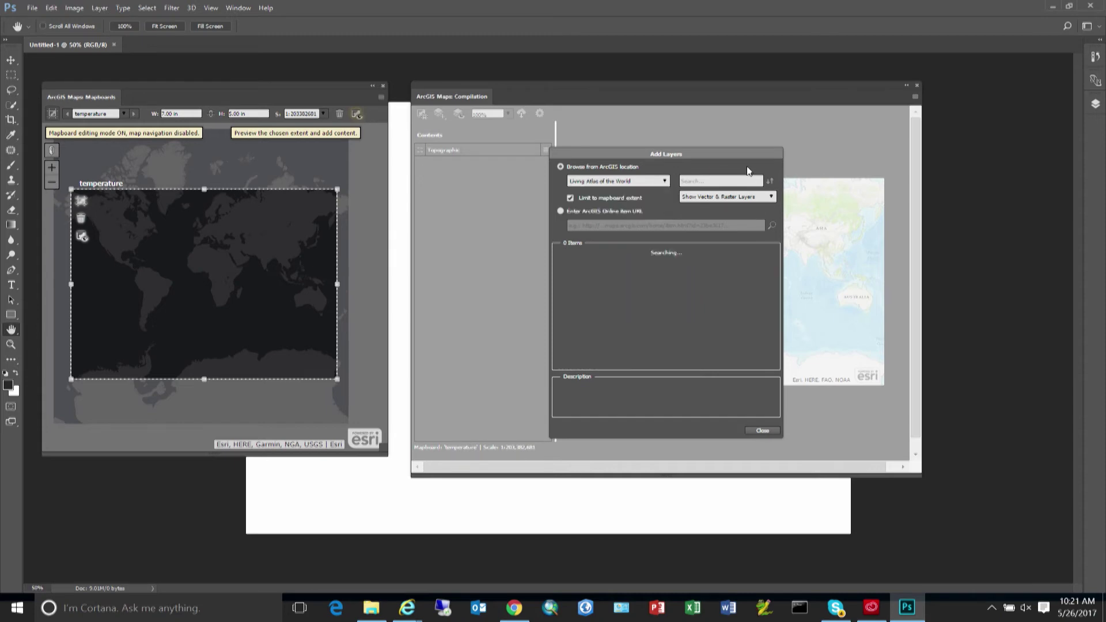
pyautogui.click(720, 181)
pyautogui.write('sea surface')
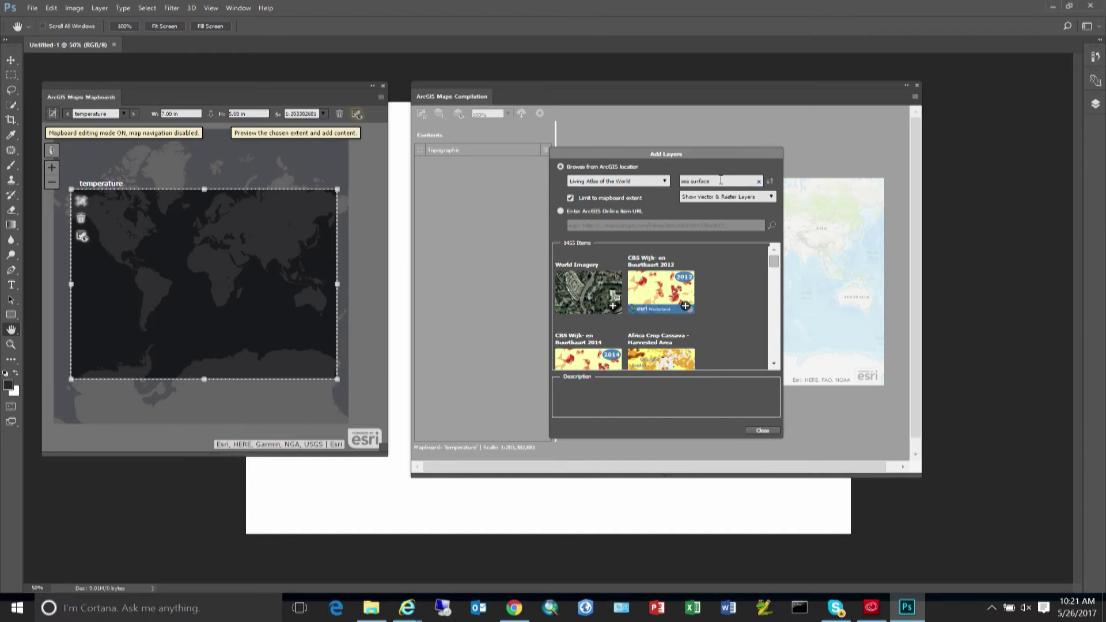
pyautogui.press('Return')
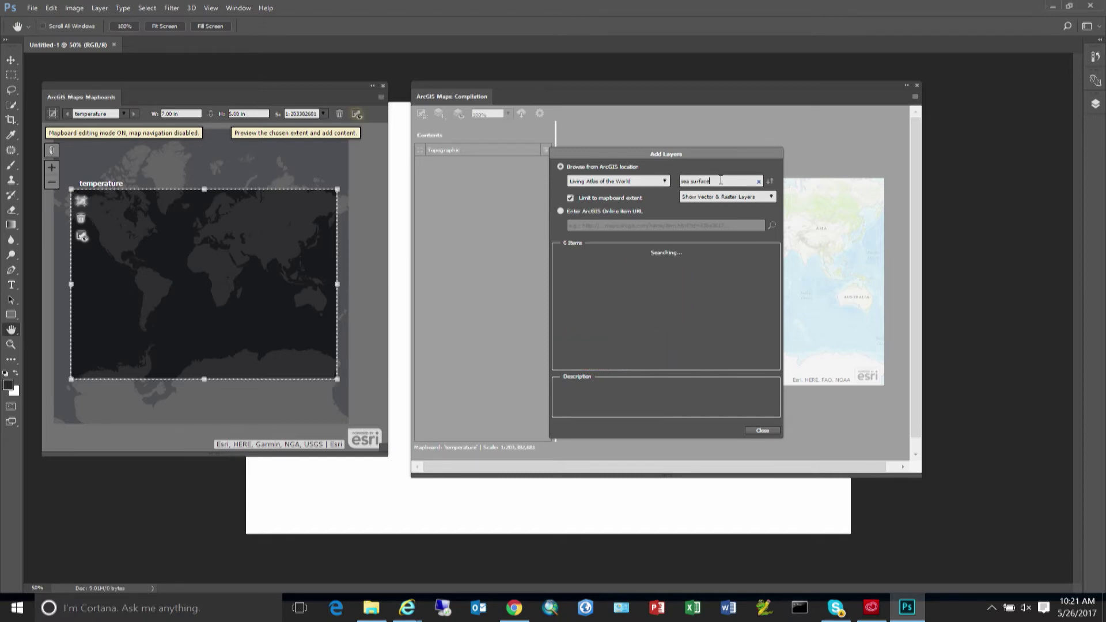
pyautogui.moveTo(772, 270); pyautogui.dragTo(779, 340)
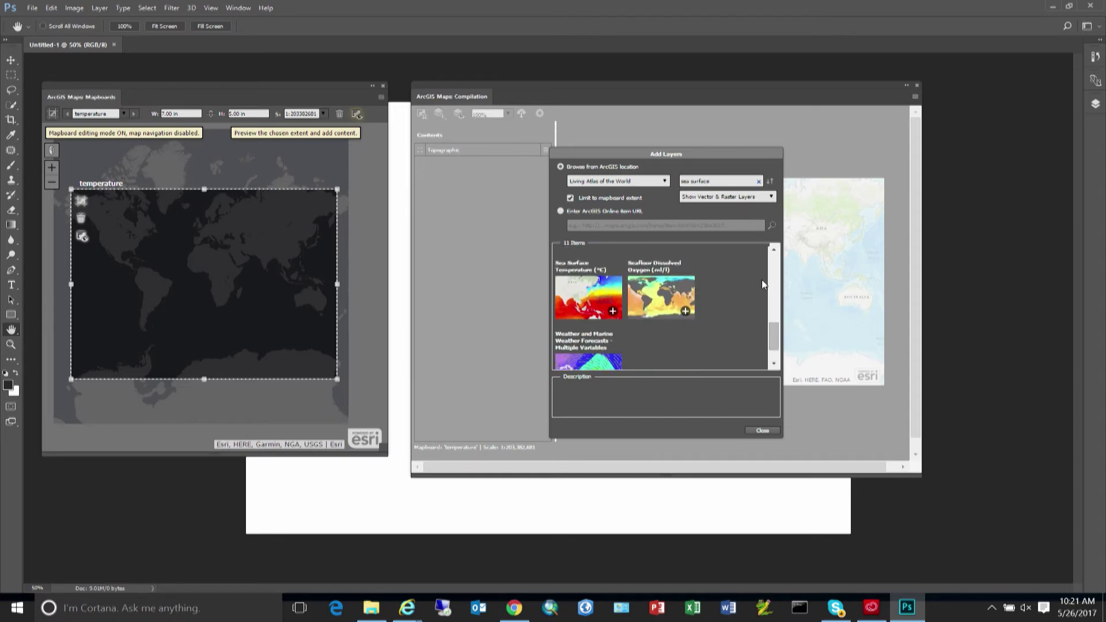
pyautogui.click(614, 312)
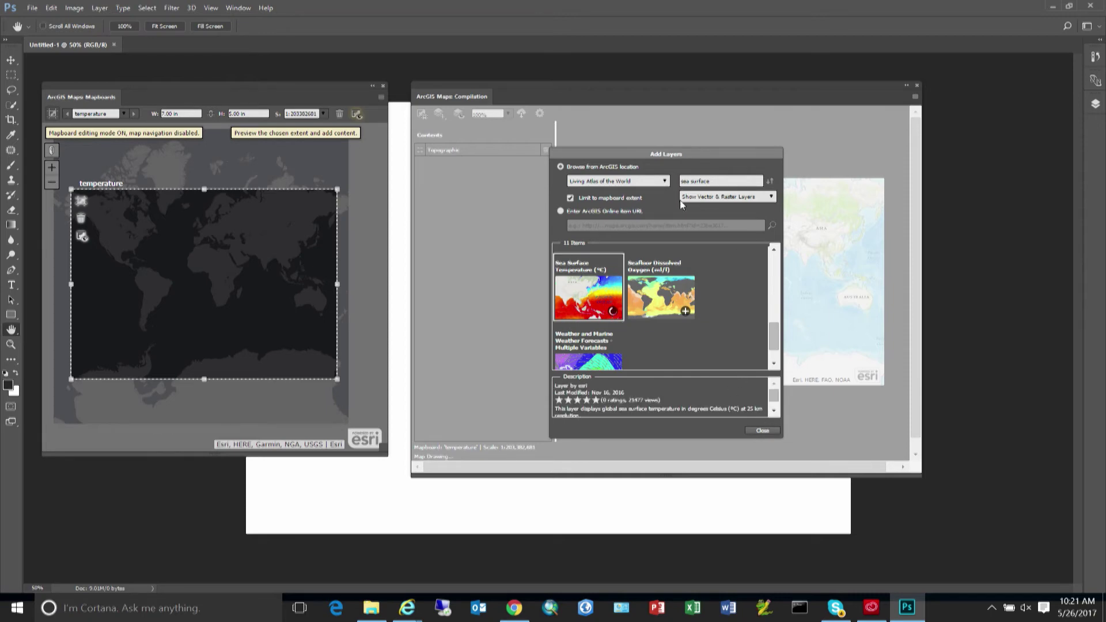
pyautogui.click(664, 181)
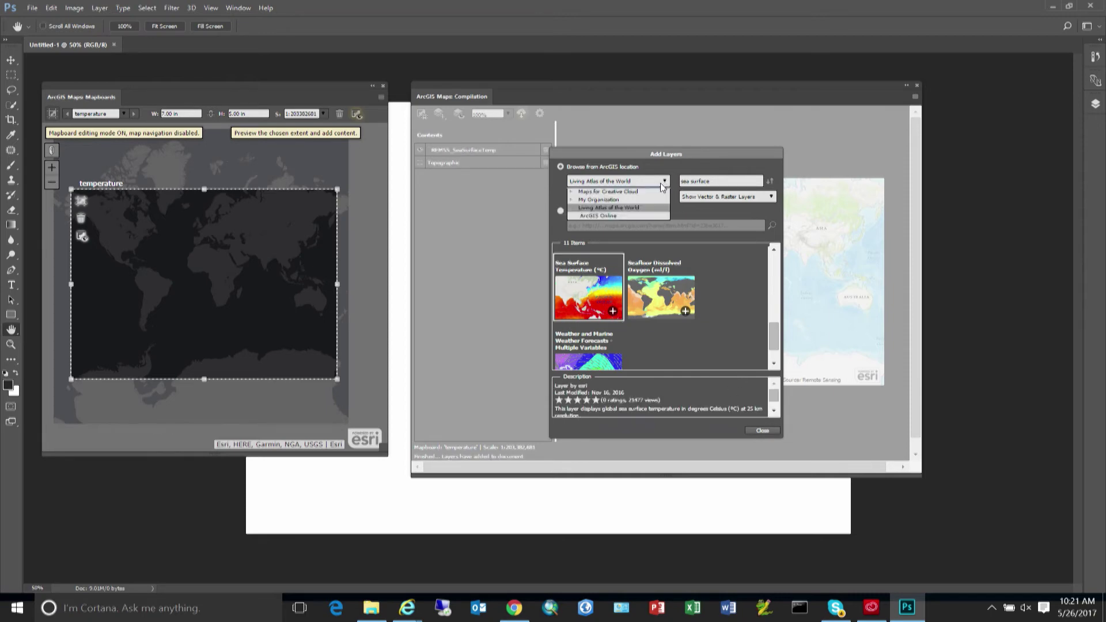
# Add the World Regions layer from the Maps for Creative Cloud source.
pyautogui.click(623, 191)
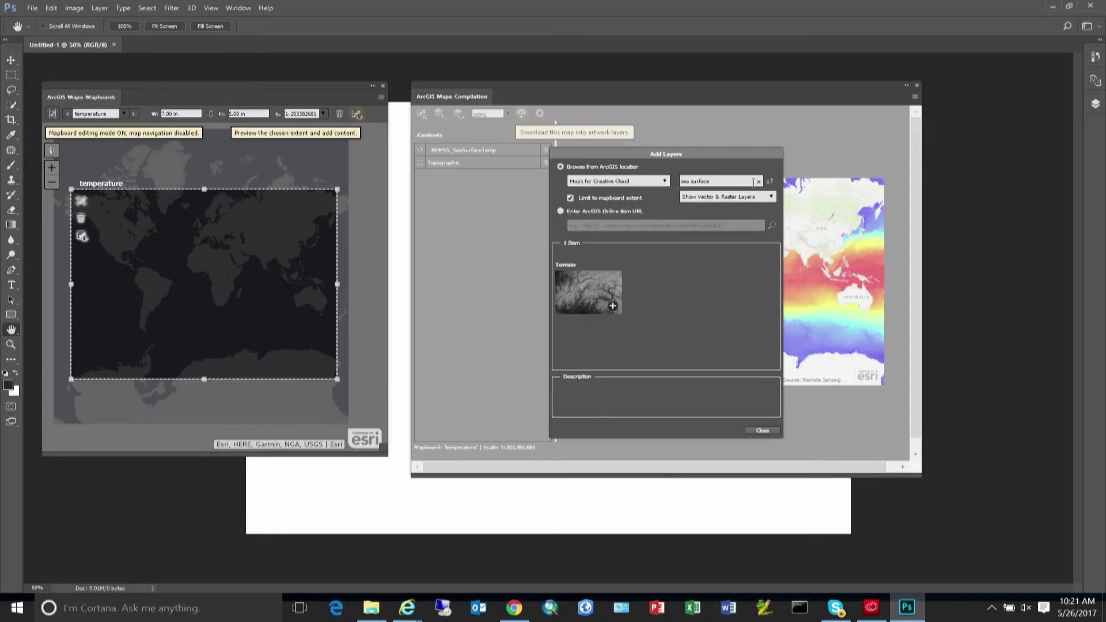
pyautogui.click(758, 182)
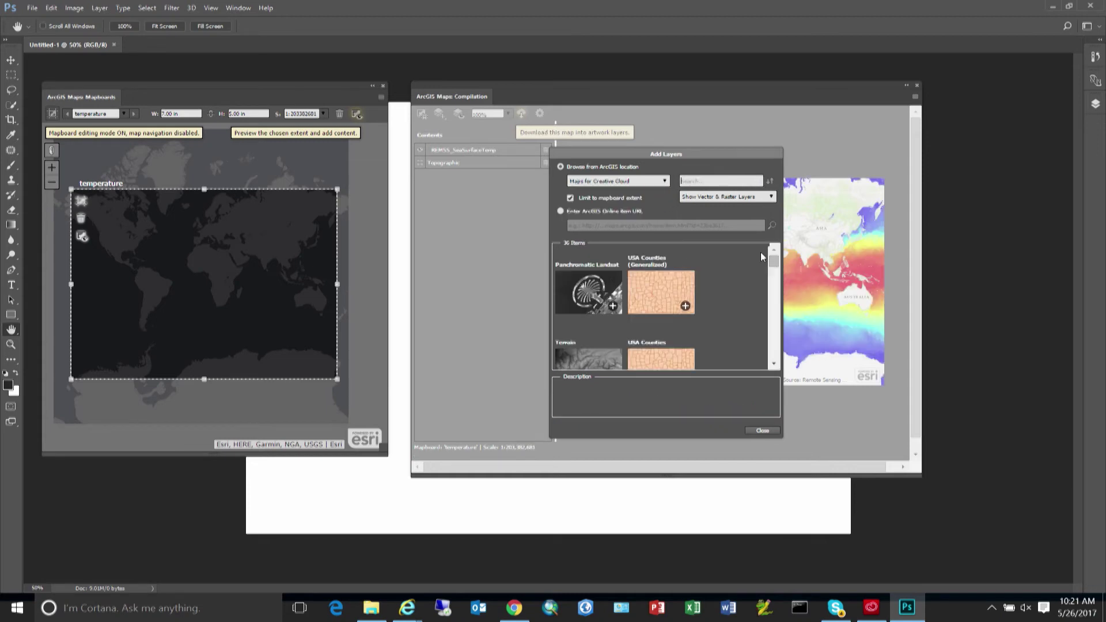
pyautogui.moveTo(775, 268); pyautogui.dragTo(777, 275)
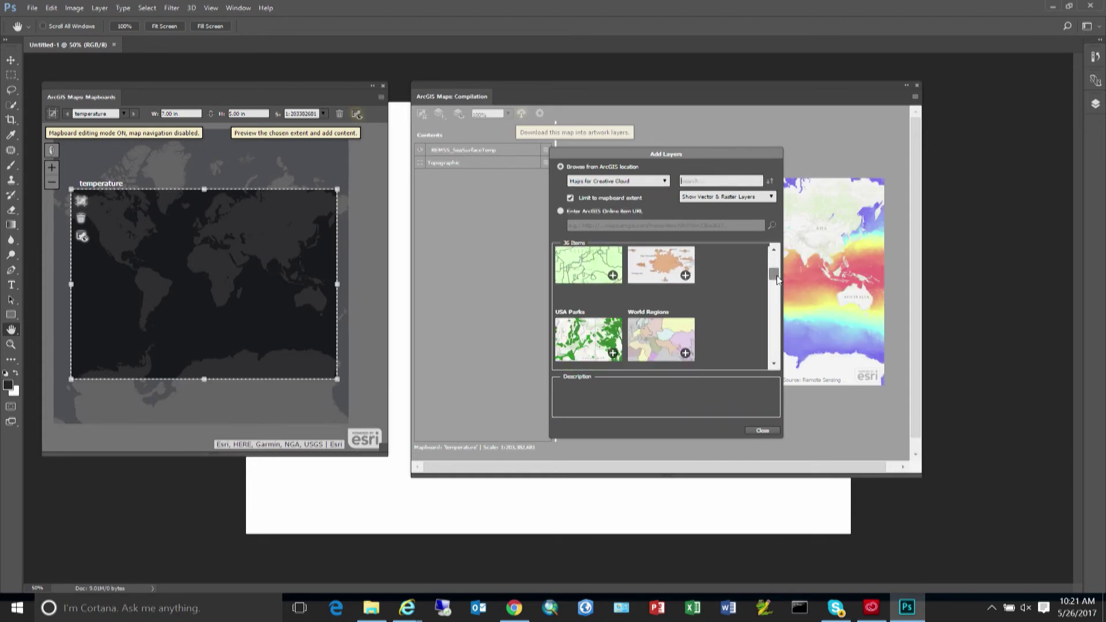
pyautogui.click(686, 345)
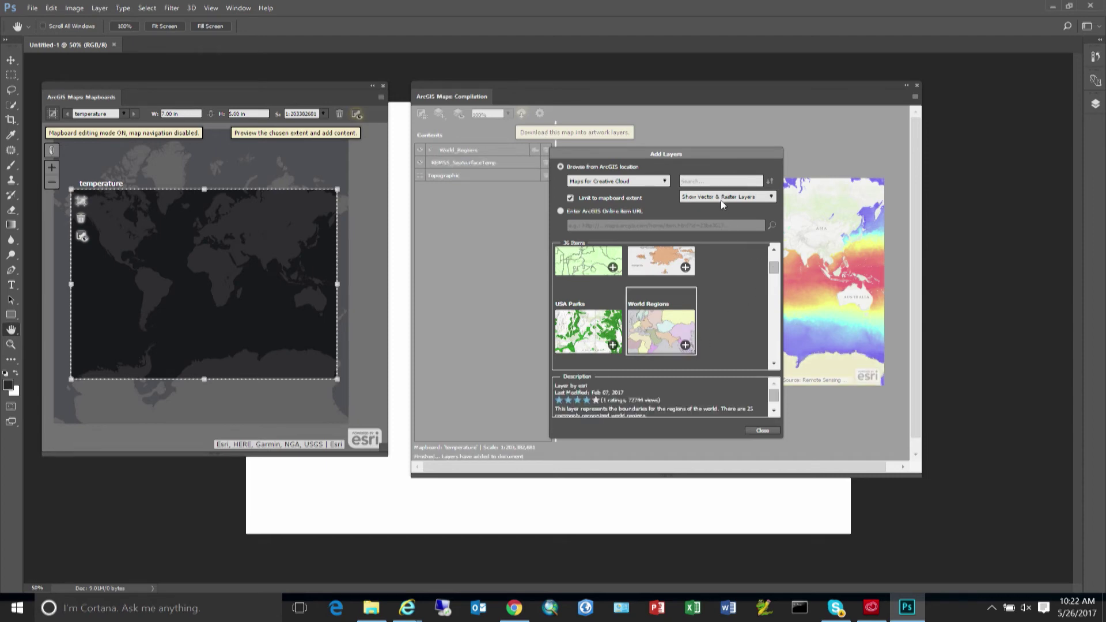
# Add the World Latitude and Longitude Grids layer found by searching 'grid', then close Add Layers.
pyautogui.write('gri')
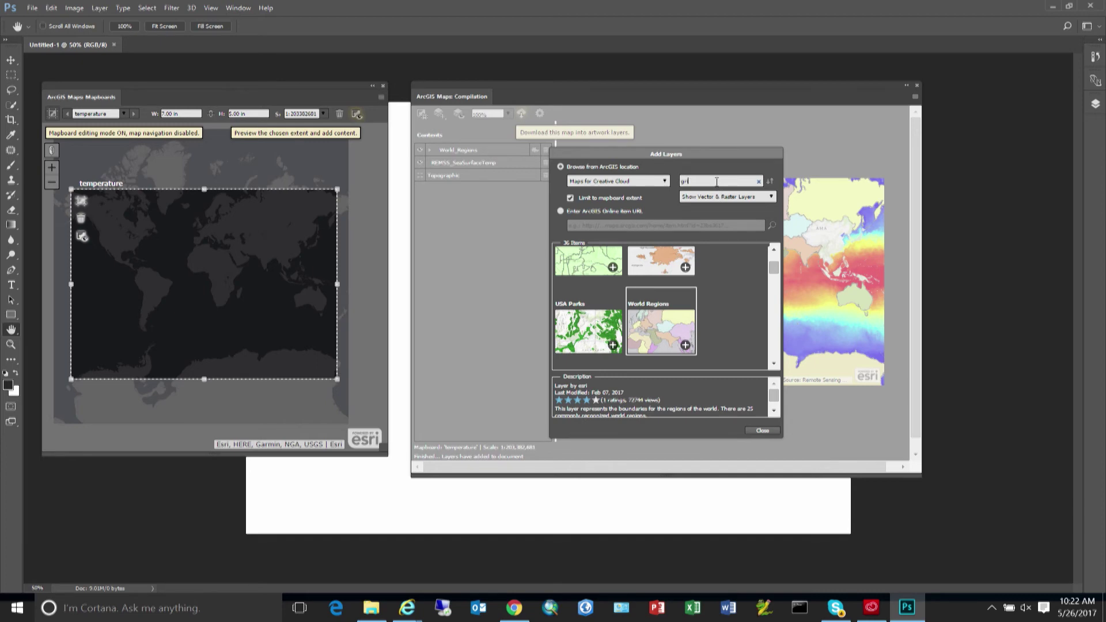
pyautogui.write('d')
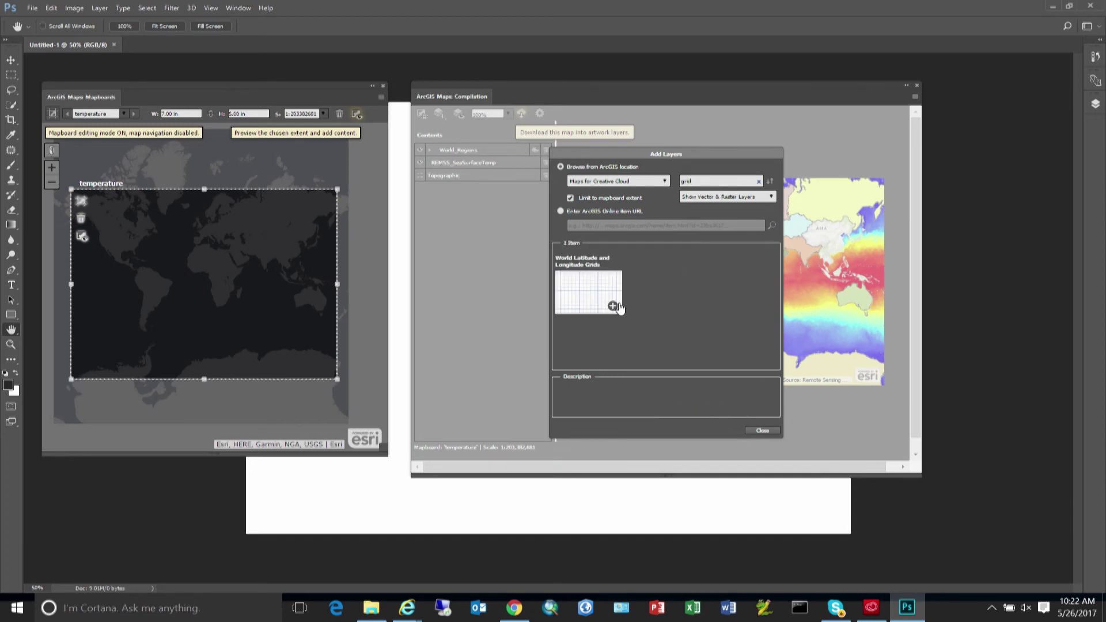
pyautogui.click(614, 305)
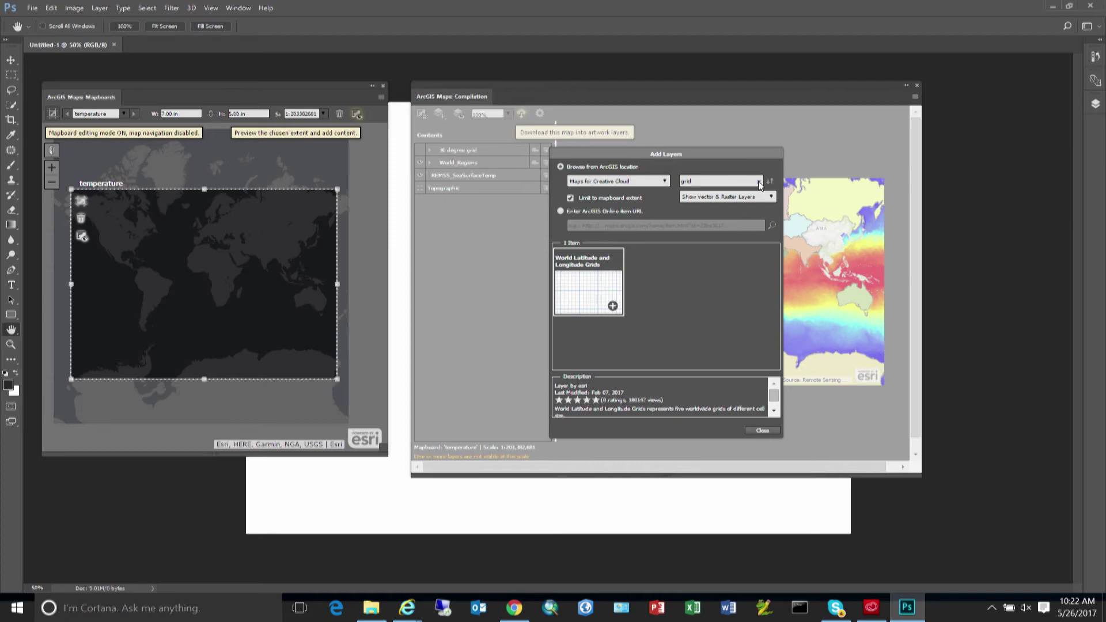
pyautogui.click(758, 182)
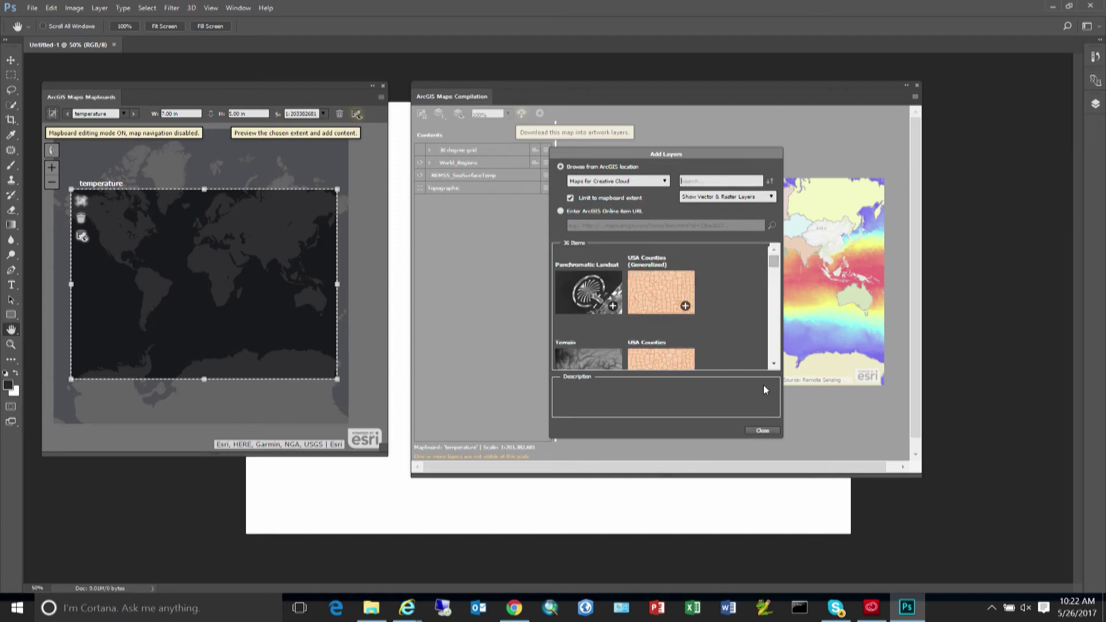
pyautogui.click(762, 432)
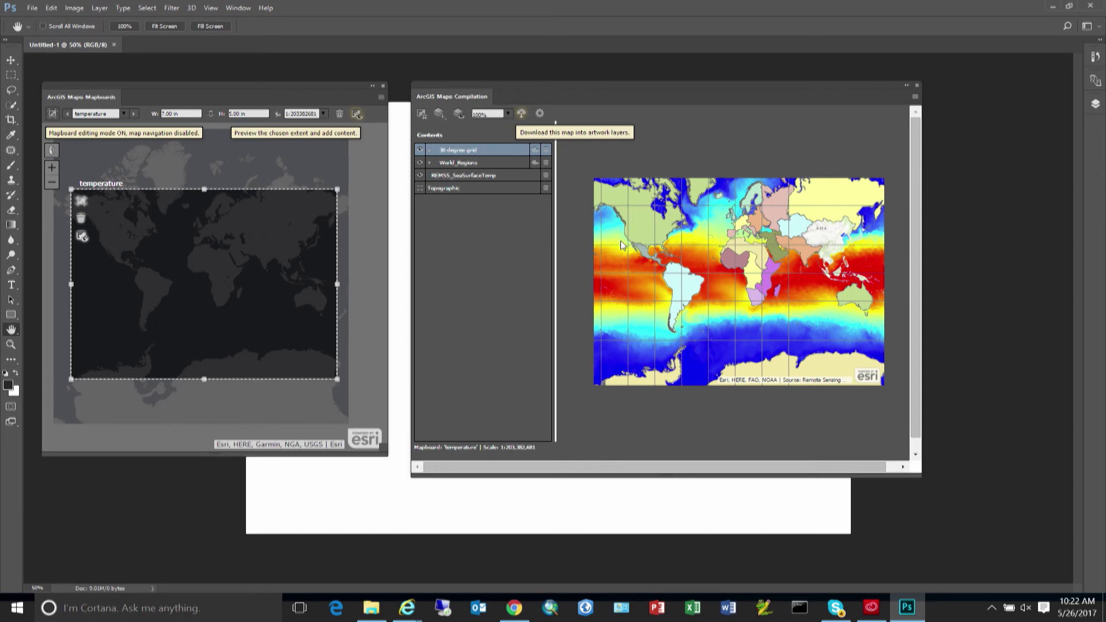
# Set the mapboard to 150 DPI with World_Robinson projection, then download it as temperature.tif.
pyautogui.click(541, 114)
pyautogui.moveTo(580, 246); pyautogui.dragTo(568, 249)
pyautogui.write('150')
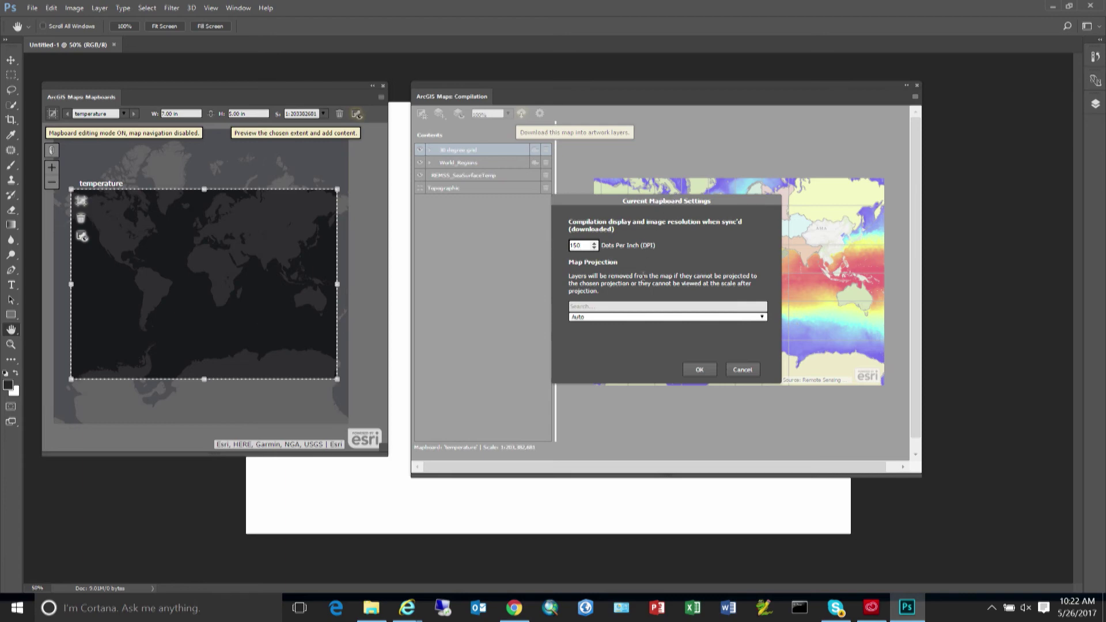
pyautogui.click(620, 303)
pyautogui.write('robin')
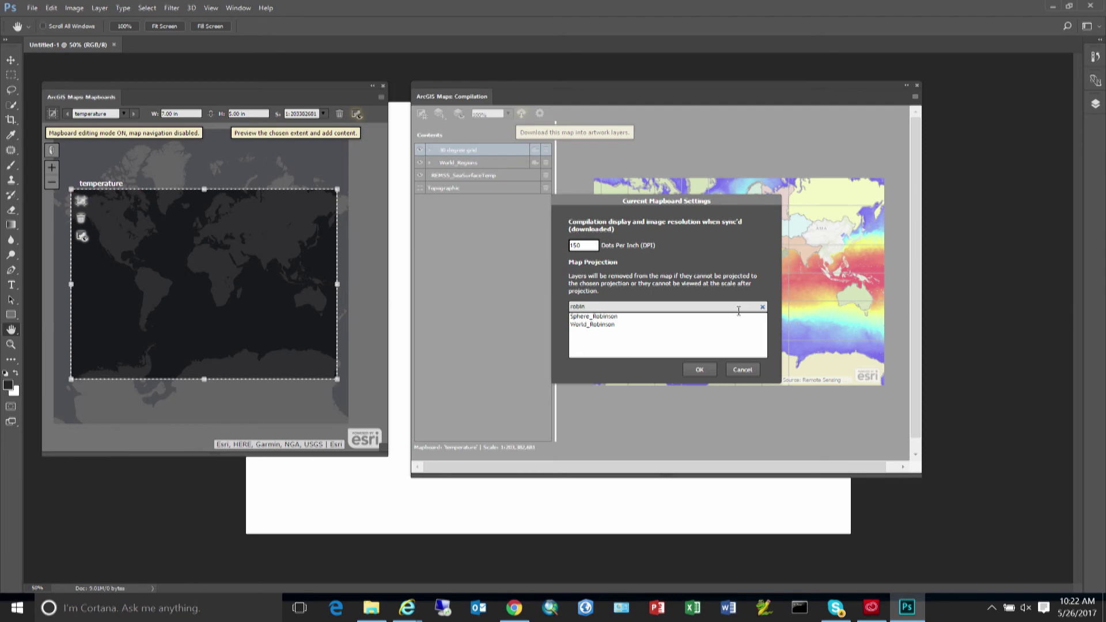
pyautogui.write('s')
pyautogui.click(612, 324)
pyautogui.click(699, 369)
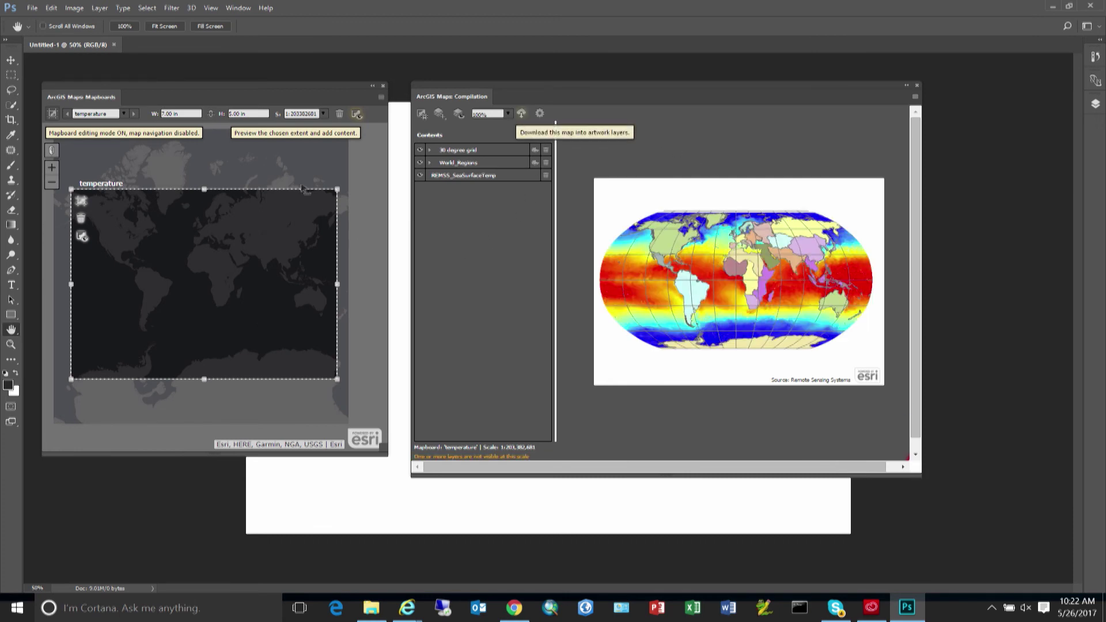
pyautogui.click(523, 117)
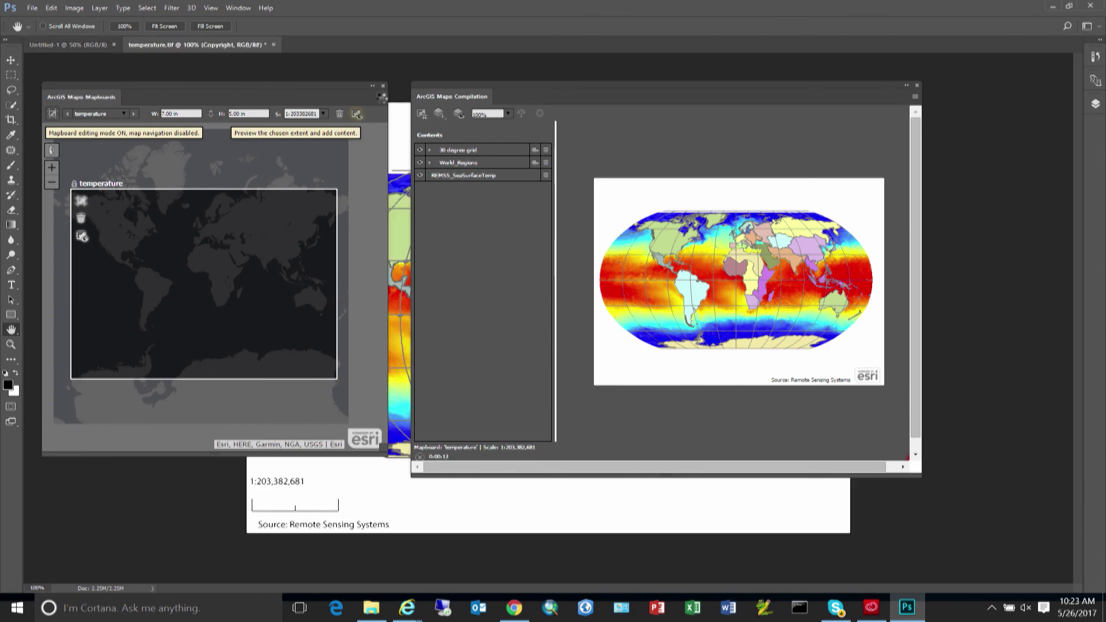
# Download the Robinson sea surface temperature map into artwork layers as temperature.tif.
pyautogui.click(381, 98)
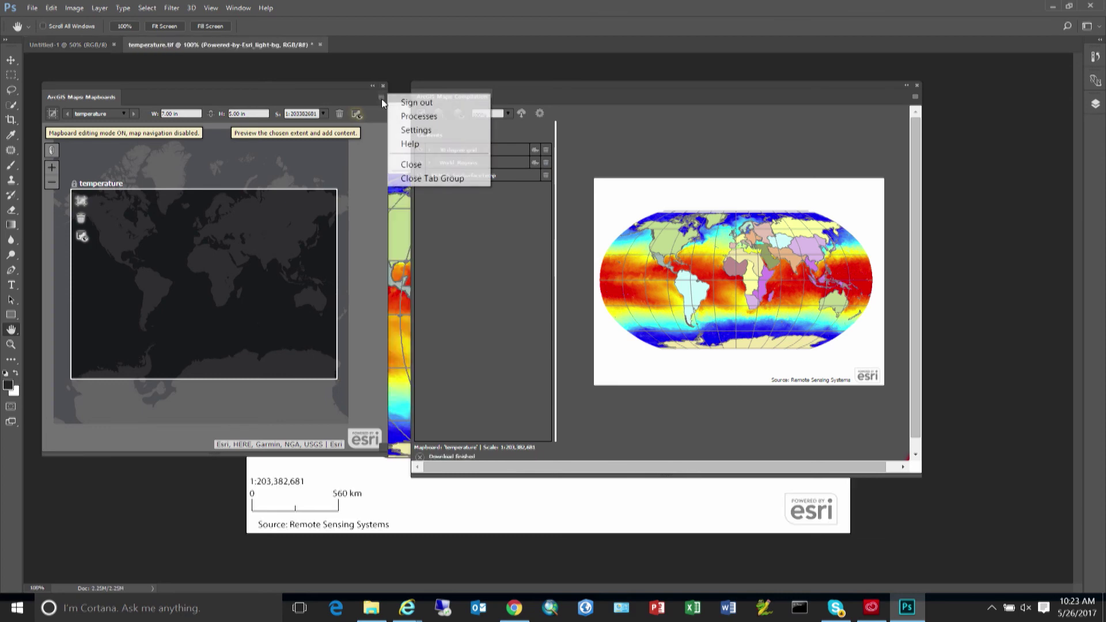
pyautogui.click(420, 145)
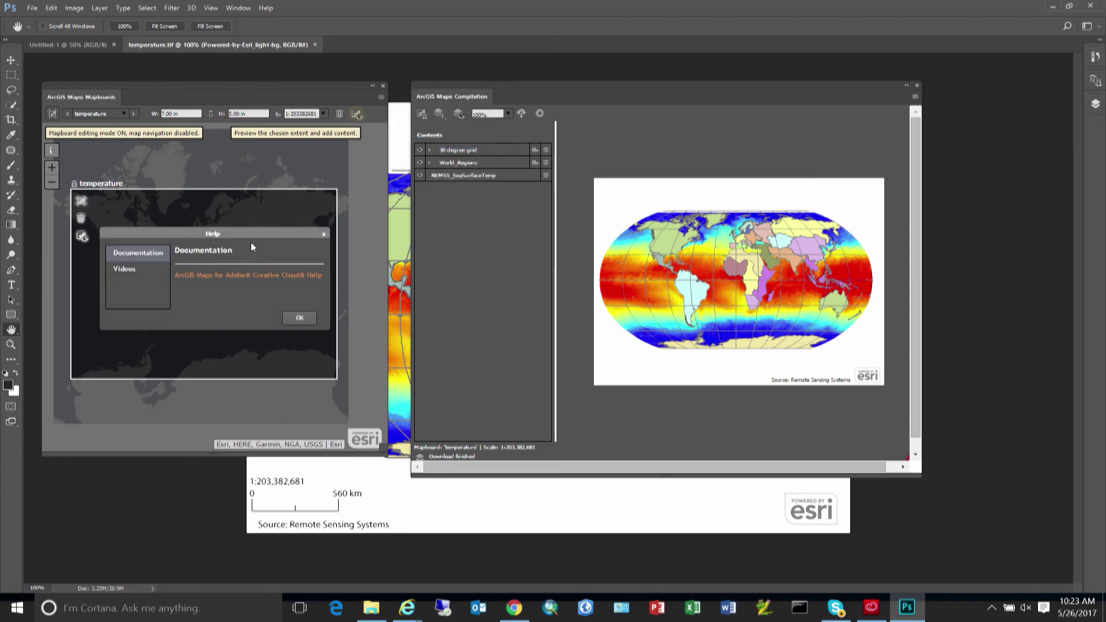
pyautogui.click(124, 269)
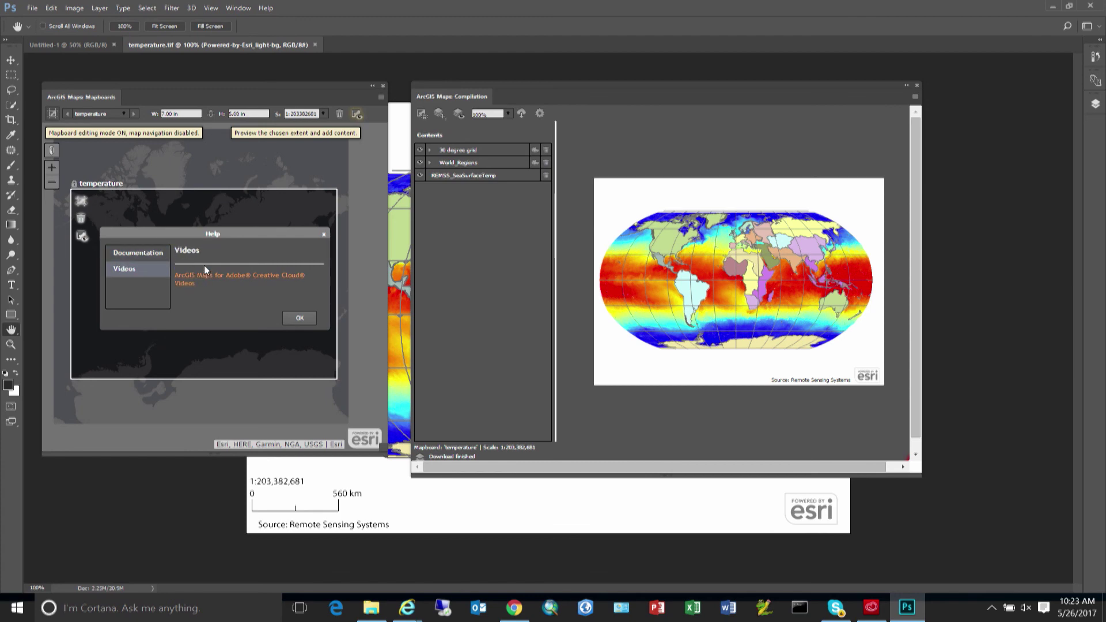
pyautogui.click(299, 318)
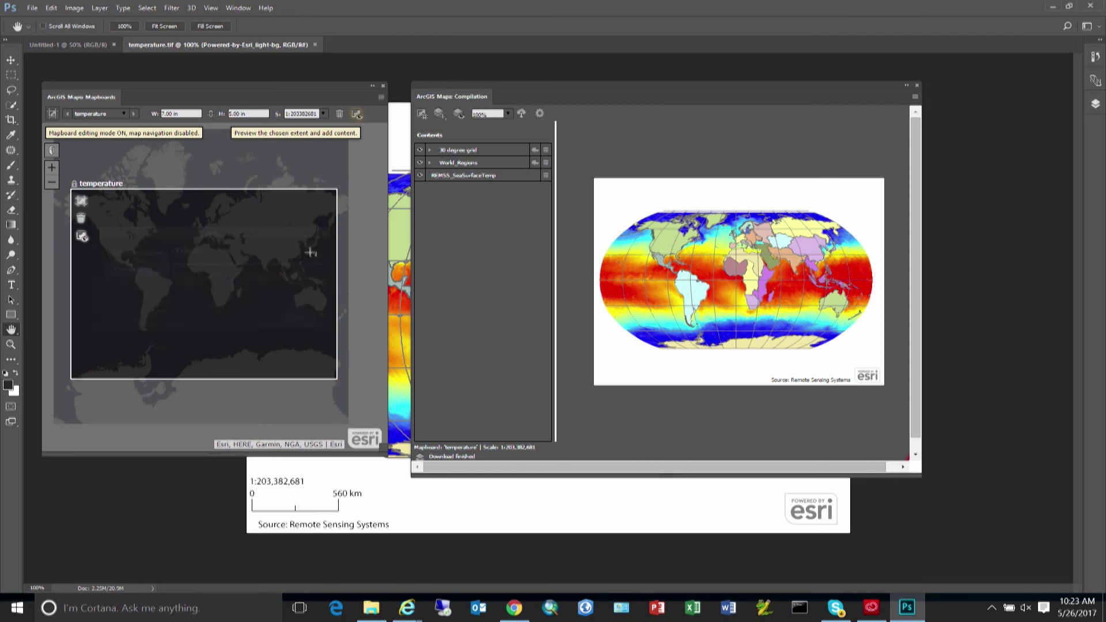
# Collapse the ArcGIS Maps Compilation panel to icons, revealing the temperature.tif map.
pyautogui.click(907, 85)
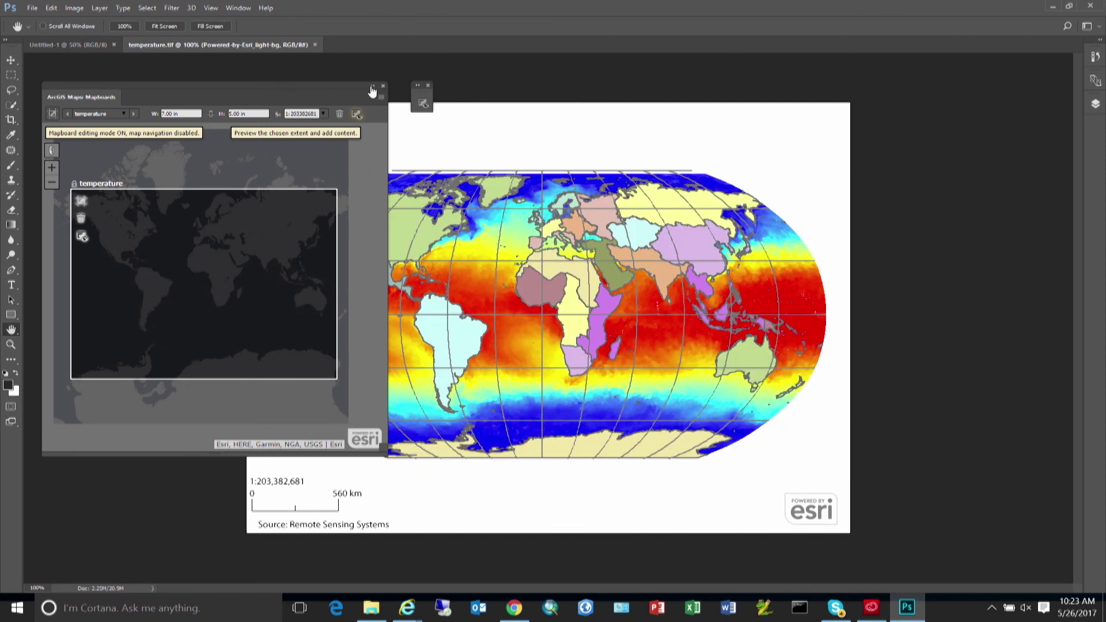